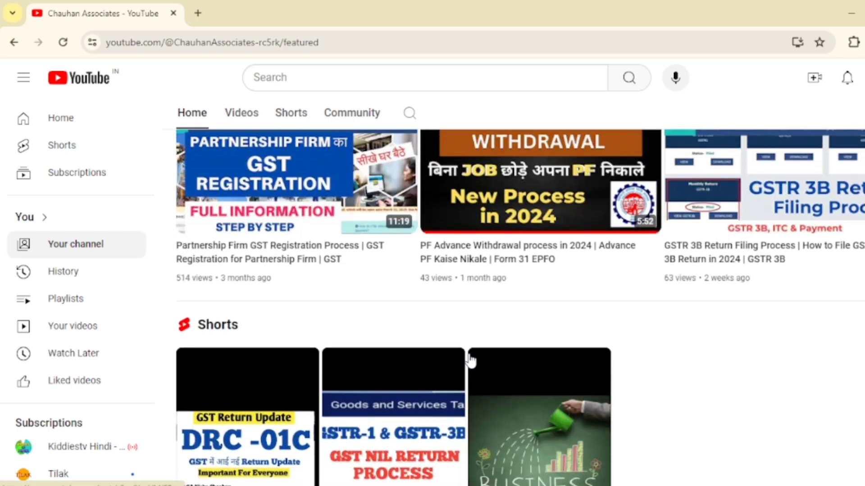
Browse the uploaded videos on the Chauhan Associates YouTube channel
left_click(242, 243)
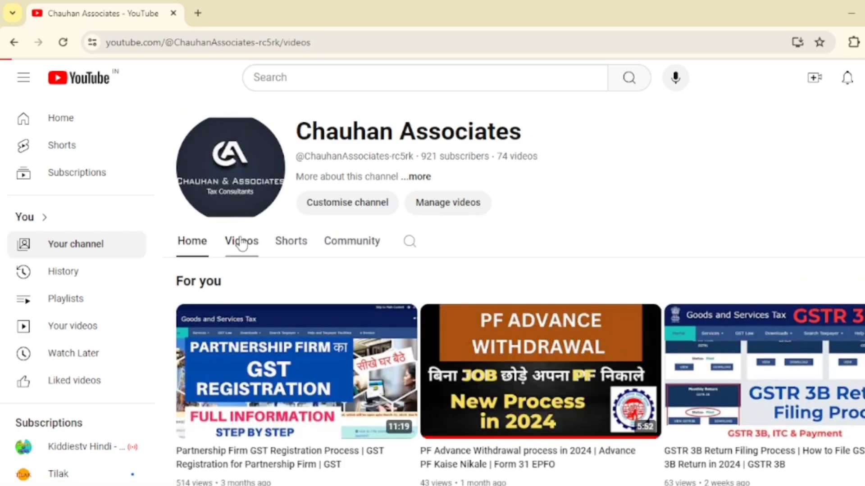
scroll(658, 337, "down", 20)
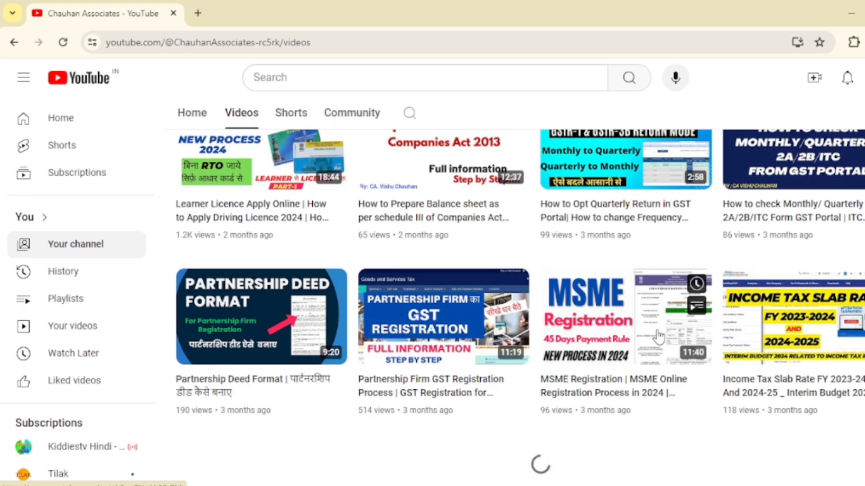
scroll(658, 337, "up", 10)
scroll(658, 337, "up", 5)
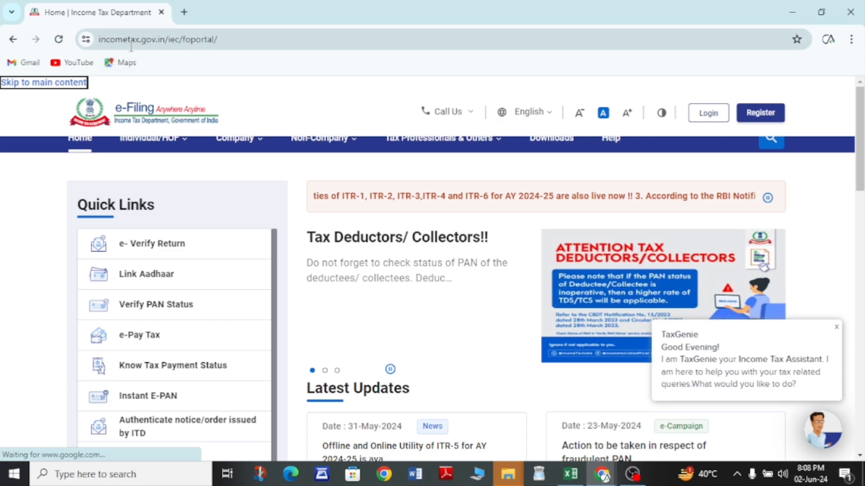
Open the Income Tax portal's Downloads page and set the assessment year to 2023-24
left_click(553, 141)
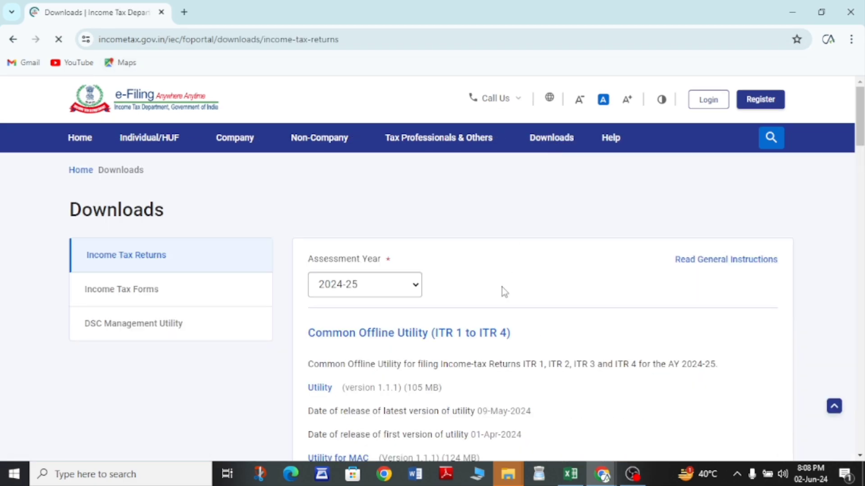
scroll(501, 288, "down", 1)
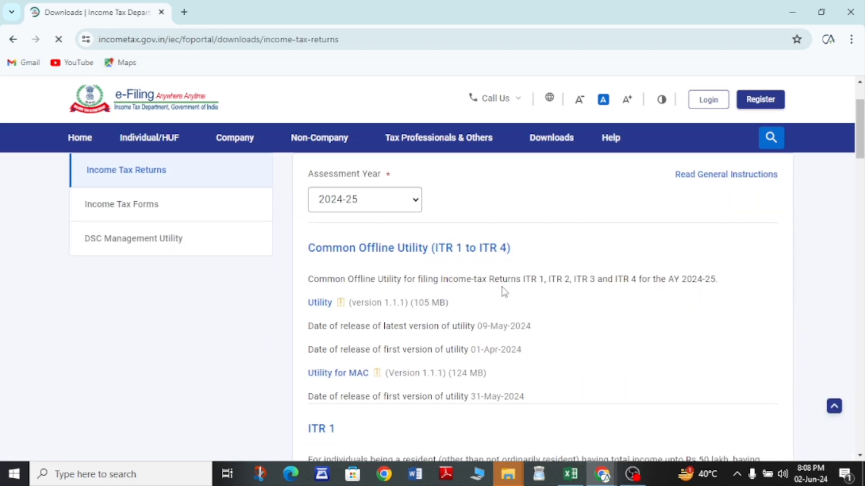
left_click(413, 208)
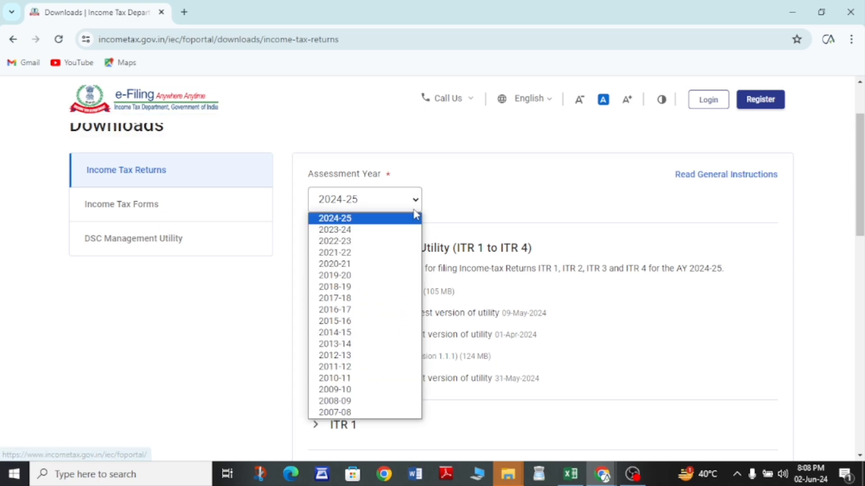
left_click(336, 233)
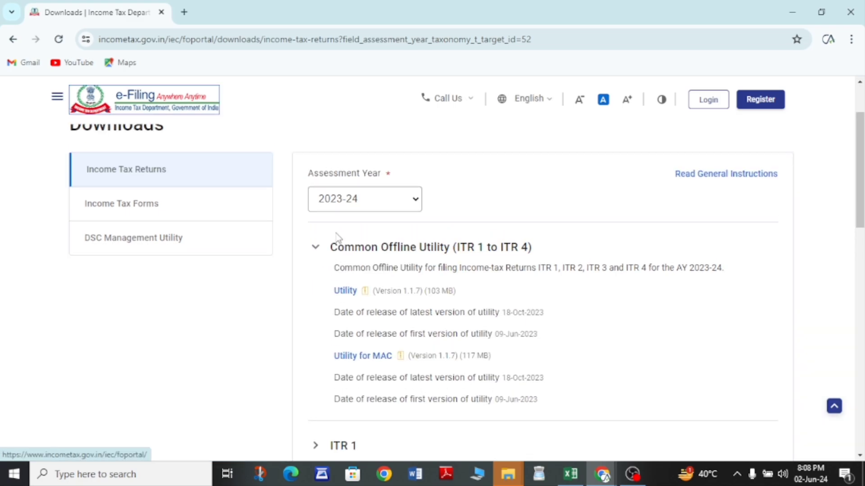
Expand the ITR 4 section in the list of income tax return utilities
scroll(338, 238, "down", 1)
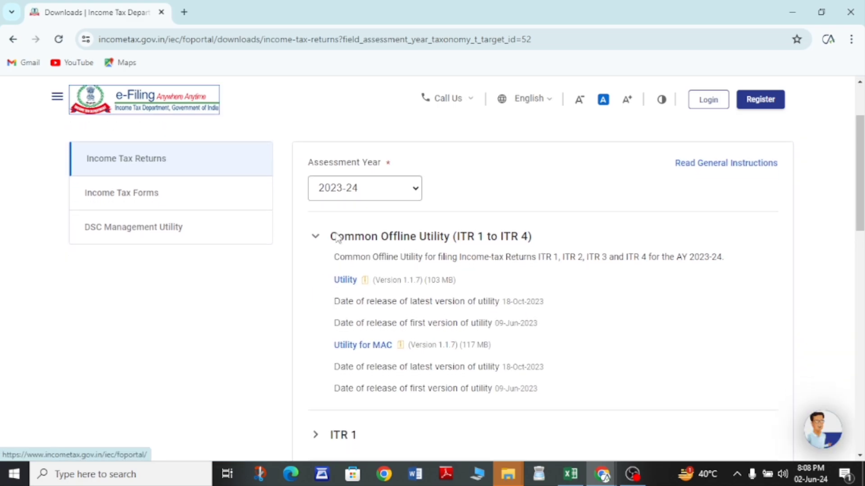
scroll(357, 251, "down", 3)
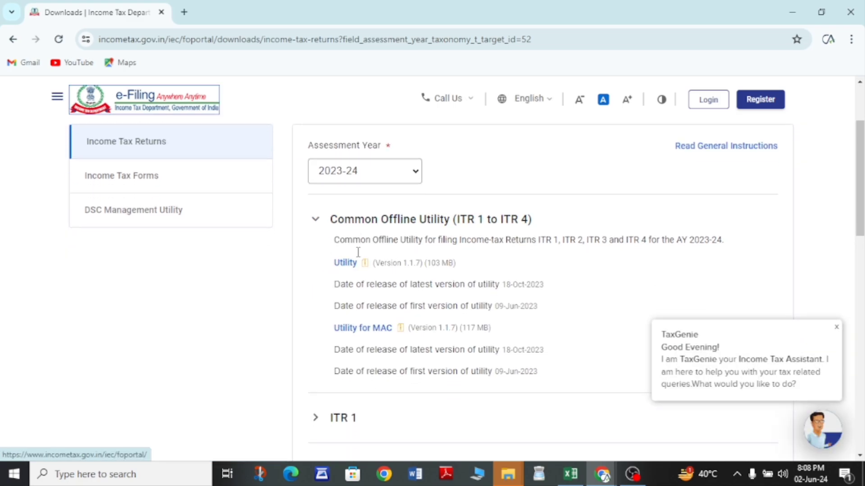
scroll(360, 251, "down", 4)
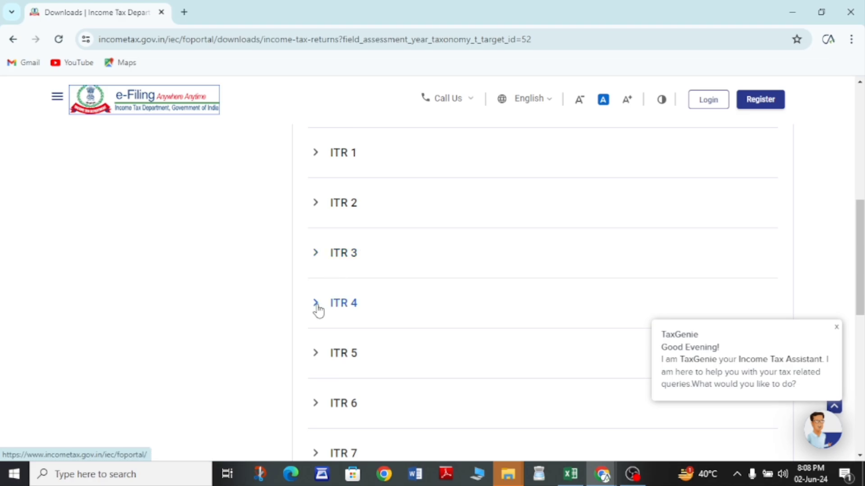
left_click(316, 303)
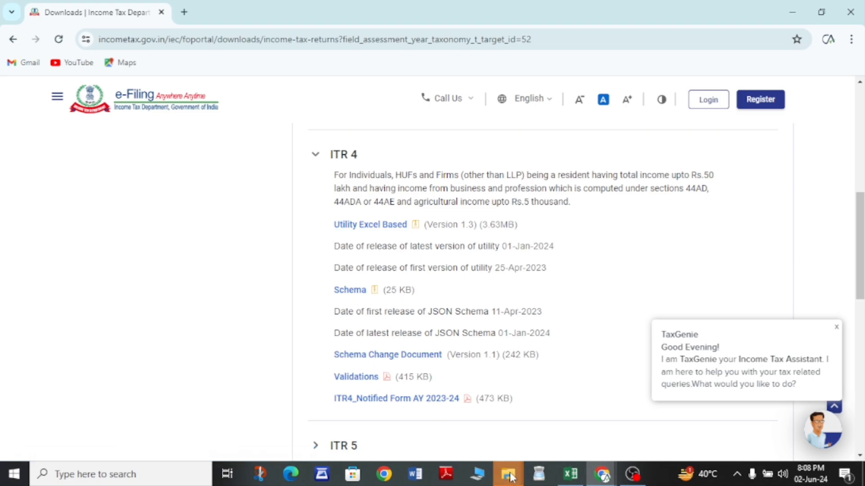
Switch to the ITR 4_AY 2023-24_V1.3 folder in File Explorer, and from there to the ITR 4_AY 2023-24_V1.3.xlsm workbook in Excel
mouse_move(509, 474)
left_click(563, 405)
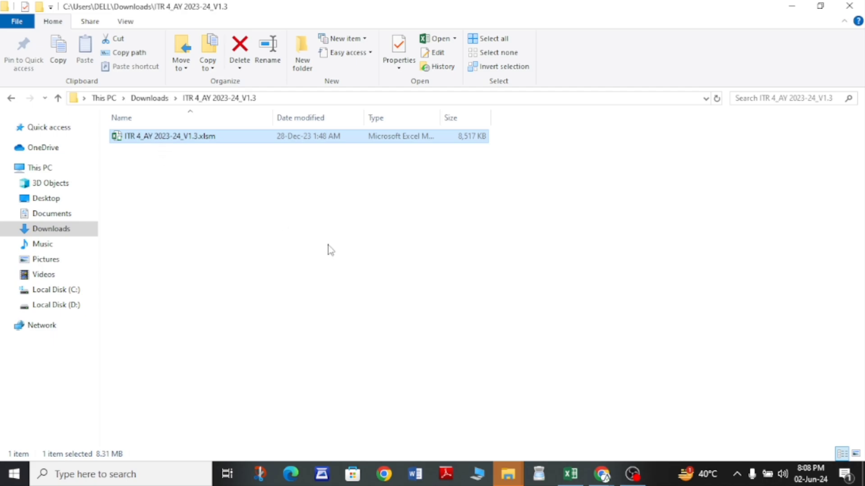
mouse_move(575, 472)
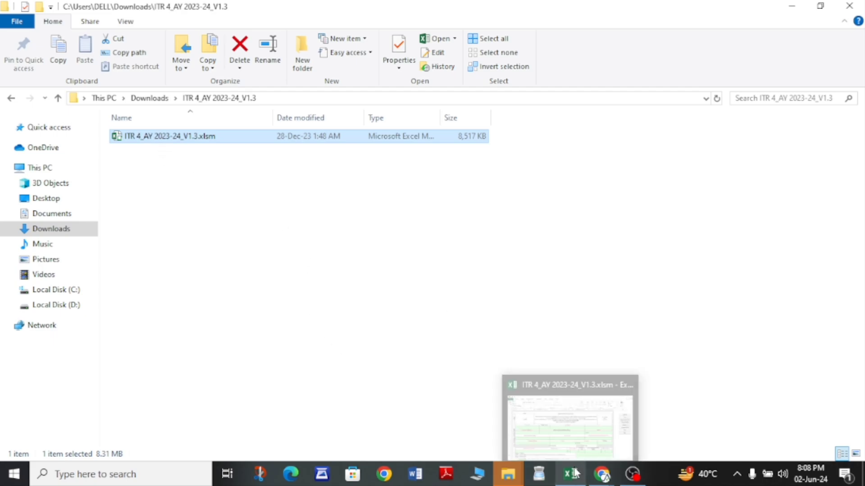
left_click(586, 419)
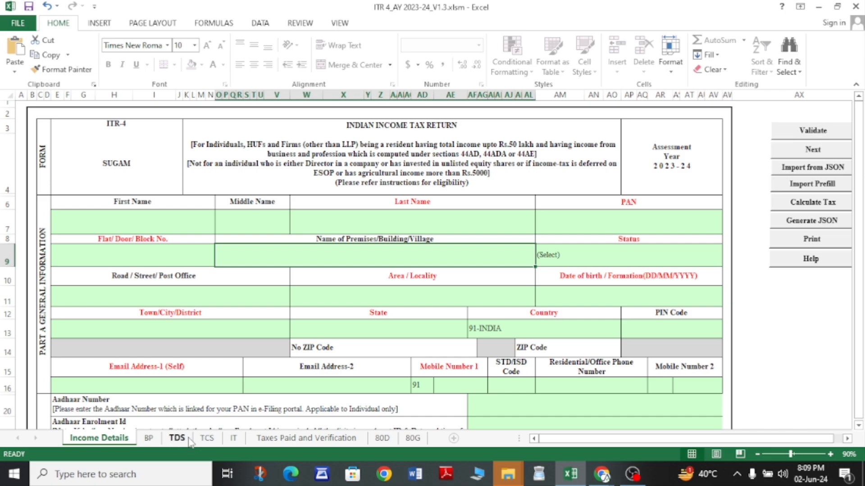
Review the Taxes Paid and Verification and TCS sheets, dismissing the TAN alert, and return to the Income Details sheet
left_click(321, 444)
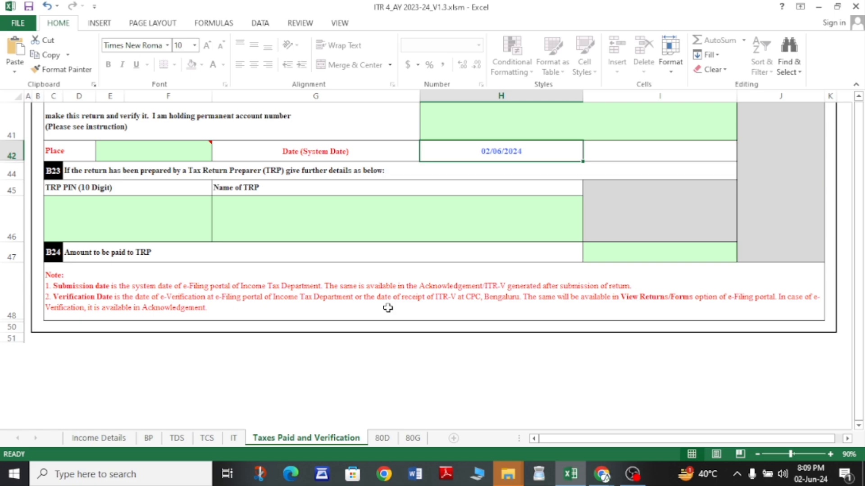
scroll(388, 308, "up", 13)
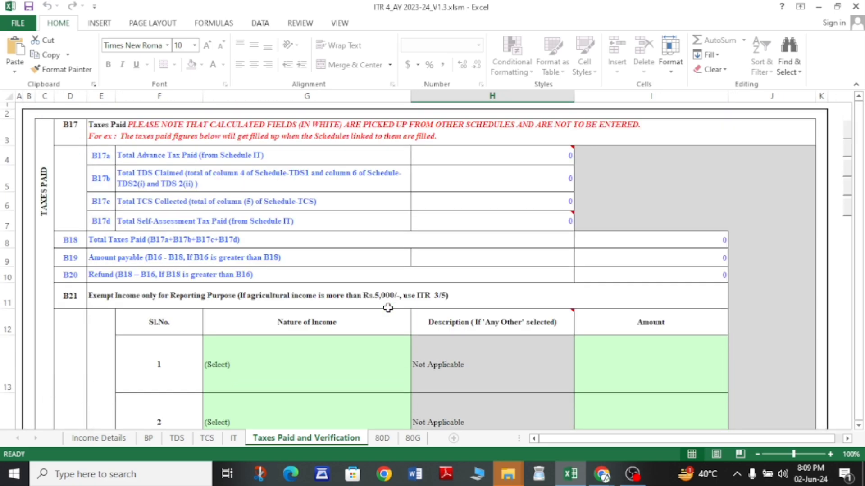
scroll(388, 308, "down", 2)
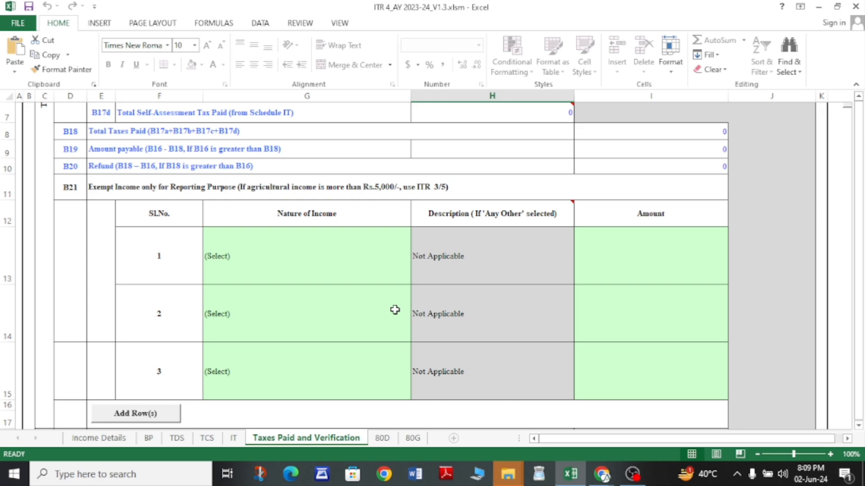
left_click(209, 442)
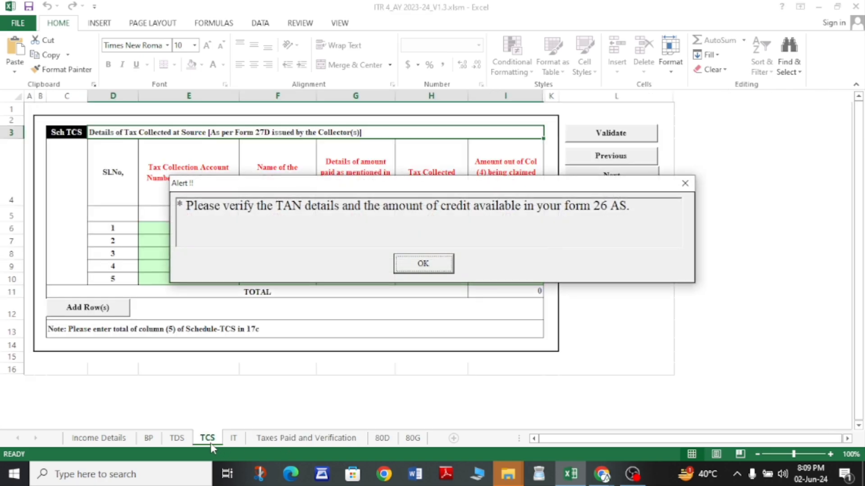
left_click(422, 263)
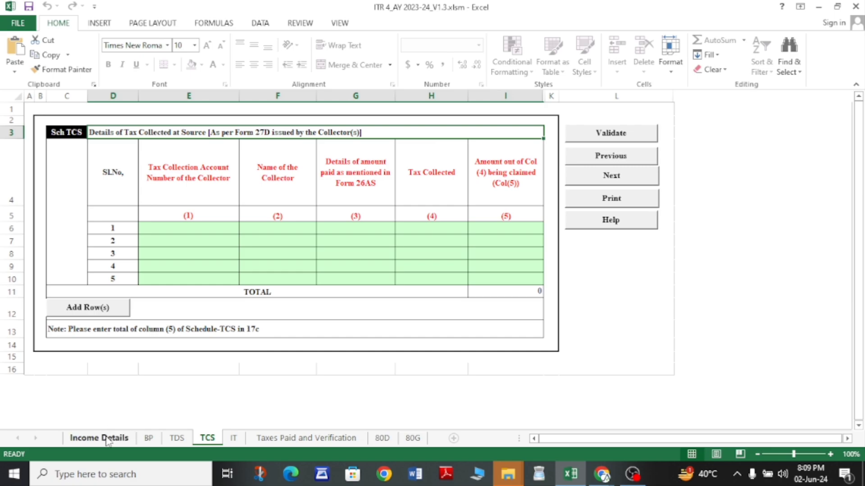
left_click(118, 439)
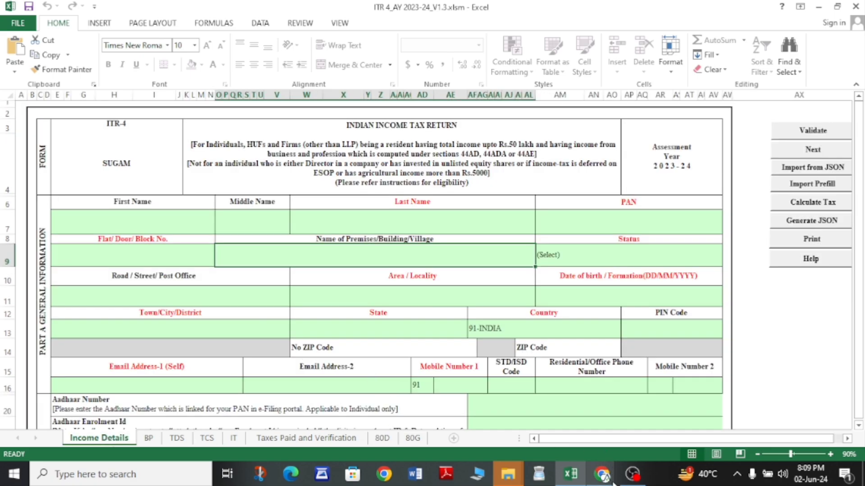
Switch to the browser and log in to the e-Filing portal with the user ID, confirming the secure access message and entering the account password
mouse_move(614, 482)
left_click(656, 418)
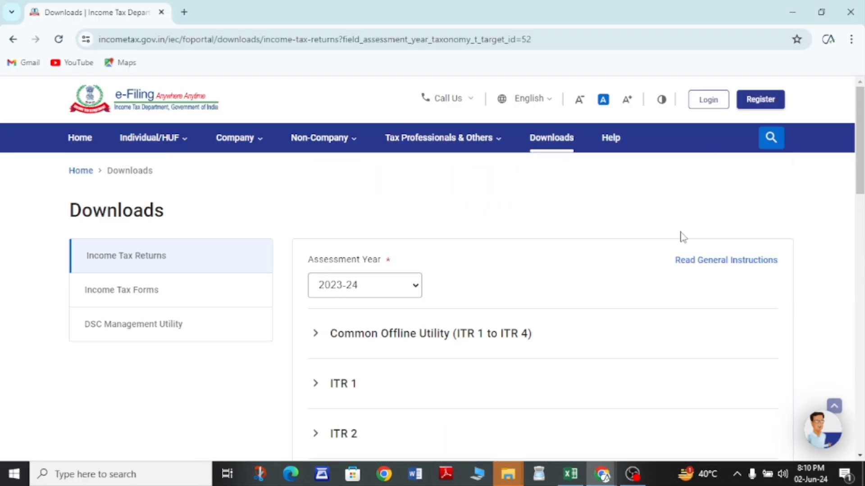
left_click(709, 100)
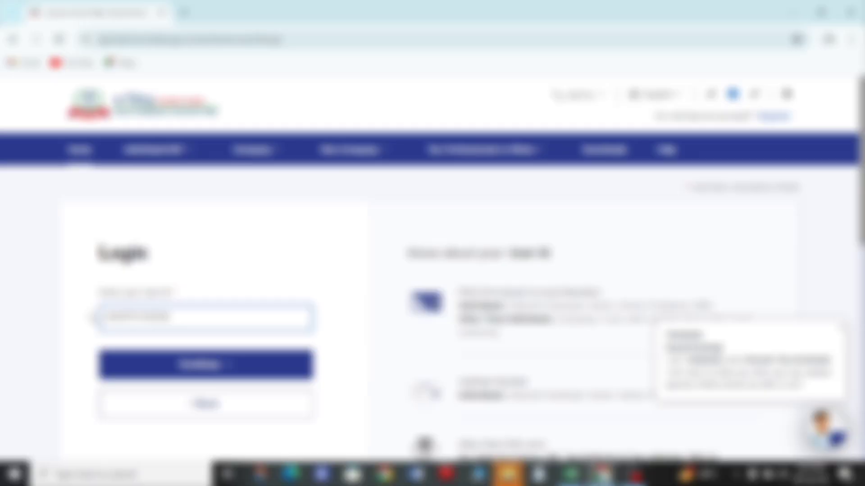
left_click(183, 365)
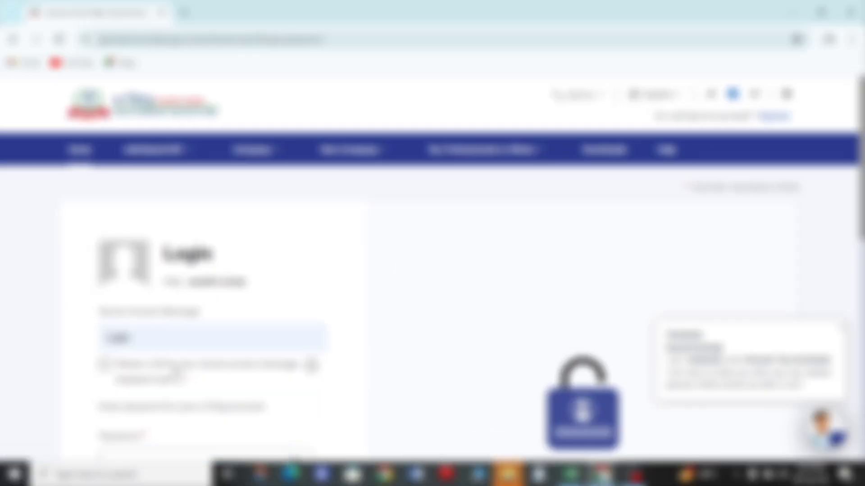
left_click(105, 363)
scroll(105, 364, "down", 4)
left_click(124, 267)
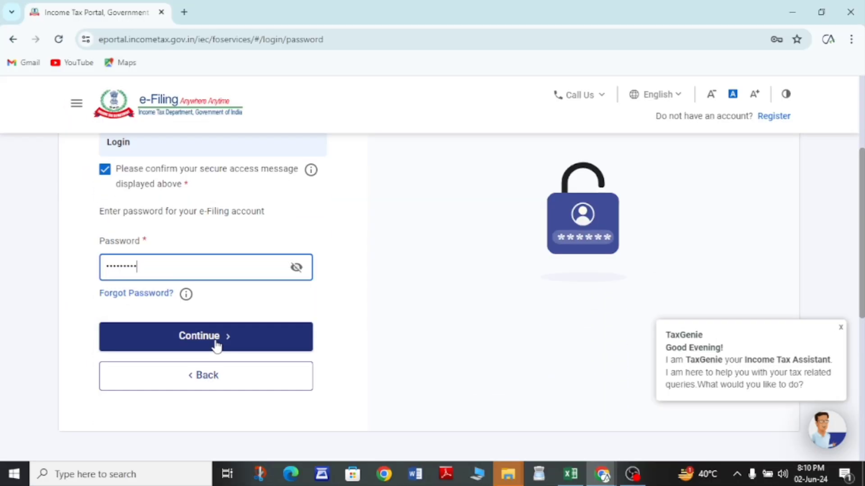
left_click(215, 342)
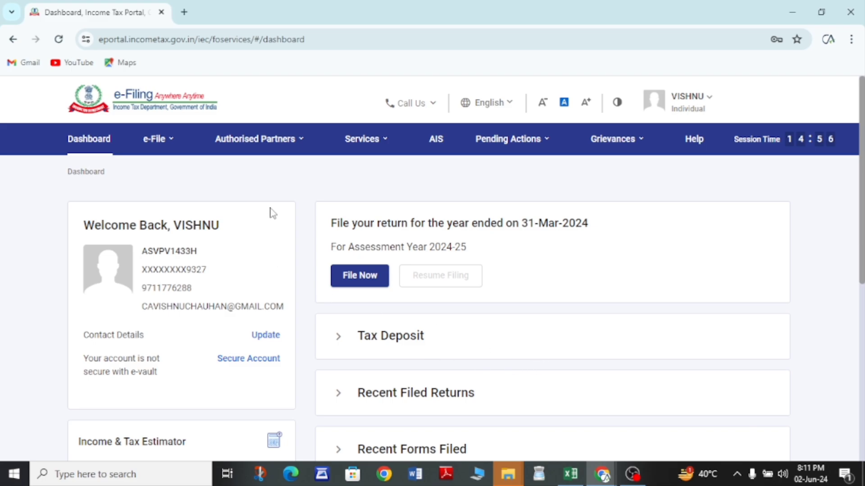
Start filing an income tax return and select 2023-24 as its assessment year
left_click(156, 139)
mouse_move(190, 177)
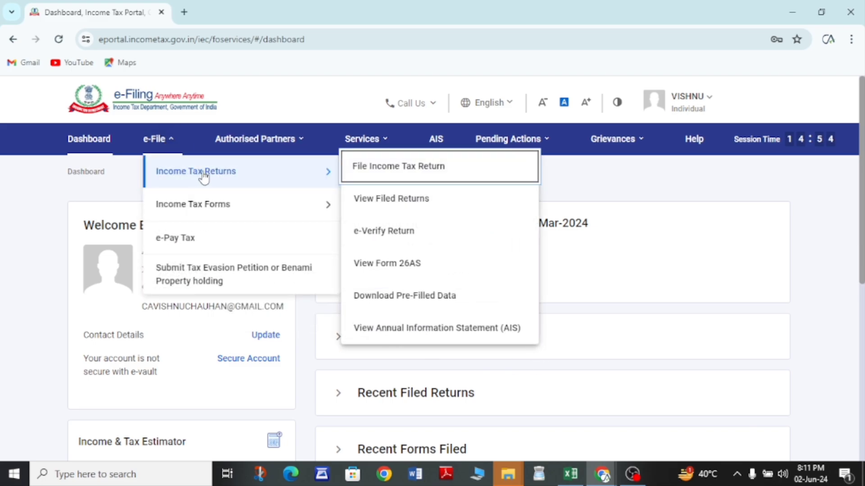
left_click(407, 174)
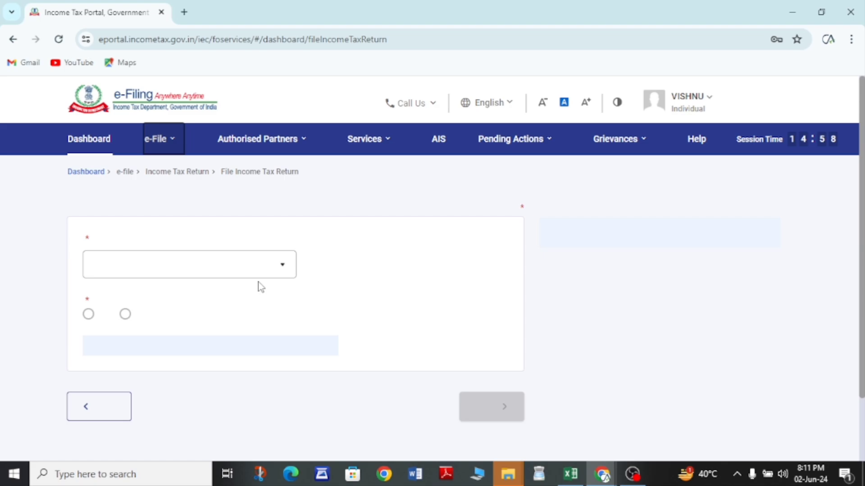
left_click(278, 282)
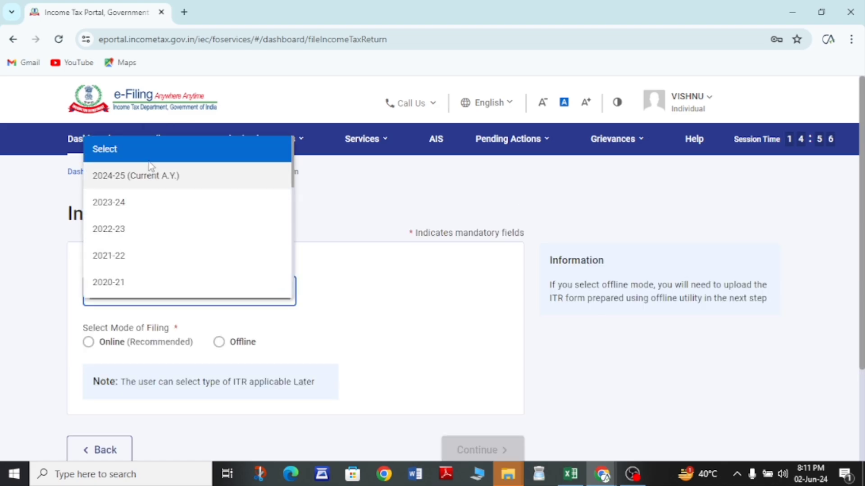
left_click(123, 207)
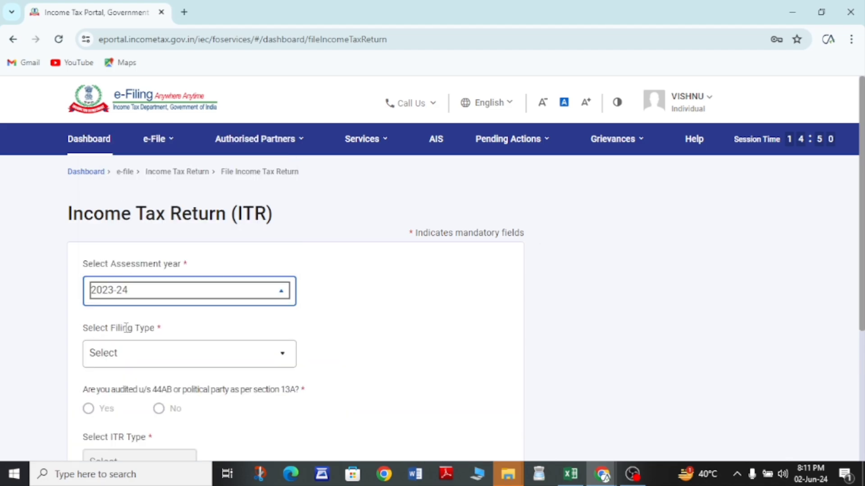
Set the return's filing type to 139(8A) - Updated Return
scroll(126, 327, "down", 3)
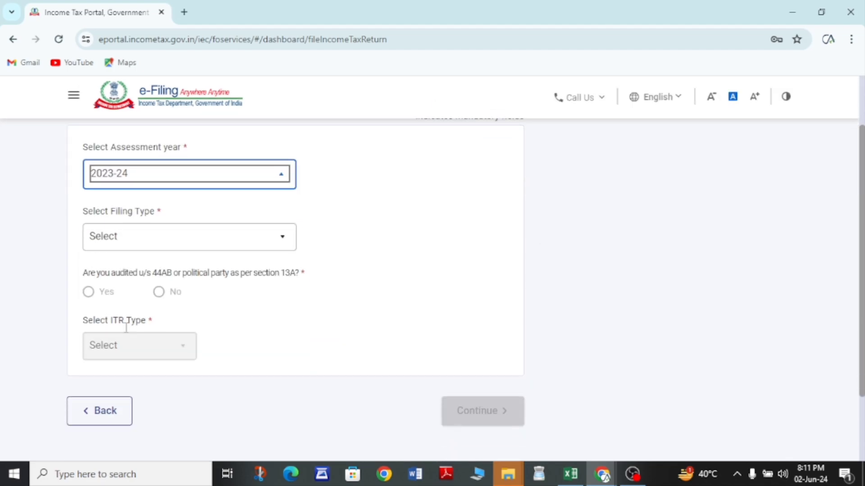
left_click(148, 228)
scroll(121, 309, "down", 1)
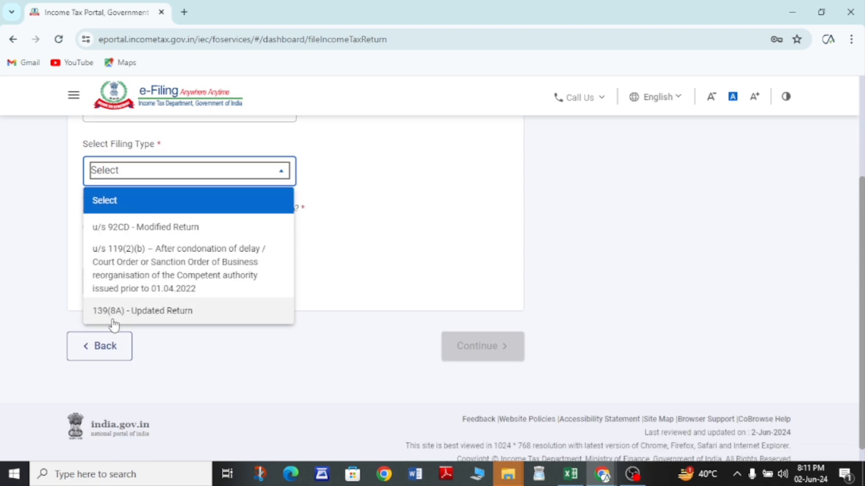
left_click(159, 318)
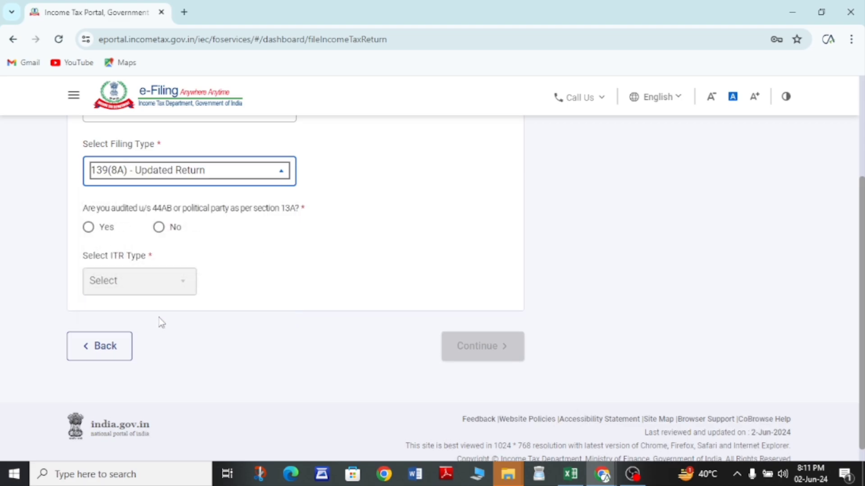
Answer No to the audit question, set the ITR type to ITR-4, continue and confirm the updated-return eligibility conditions
scroll(162, 322, "up", 1)
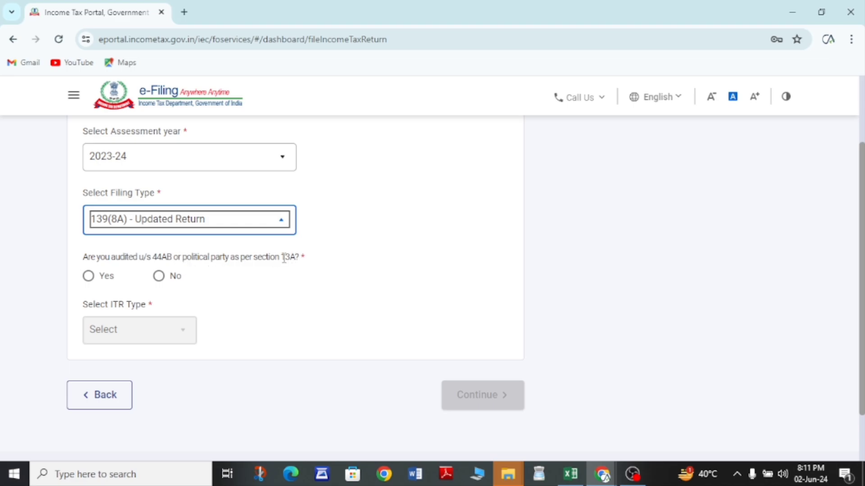
left_click(158, 277)
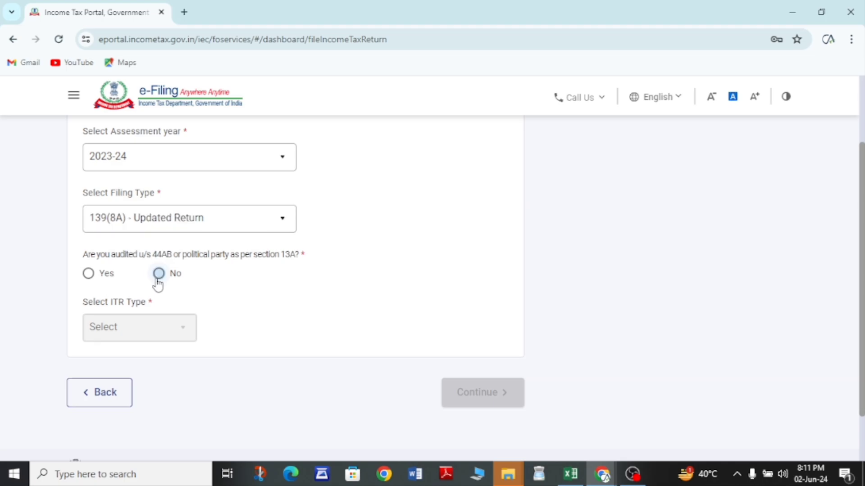
left_click(182, 337)
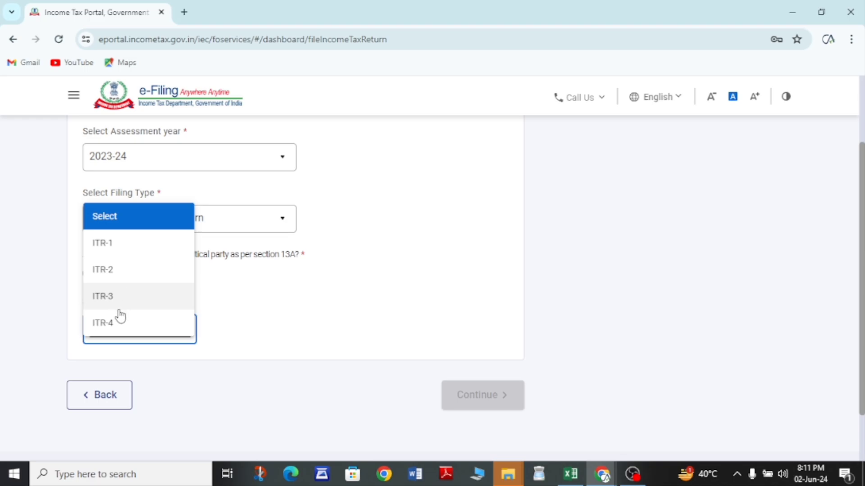
scroll(116, 333, "down", 1)
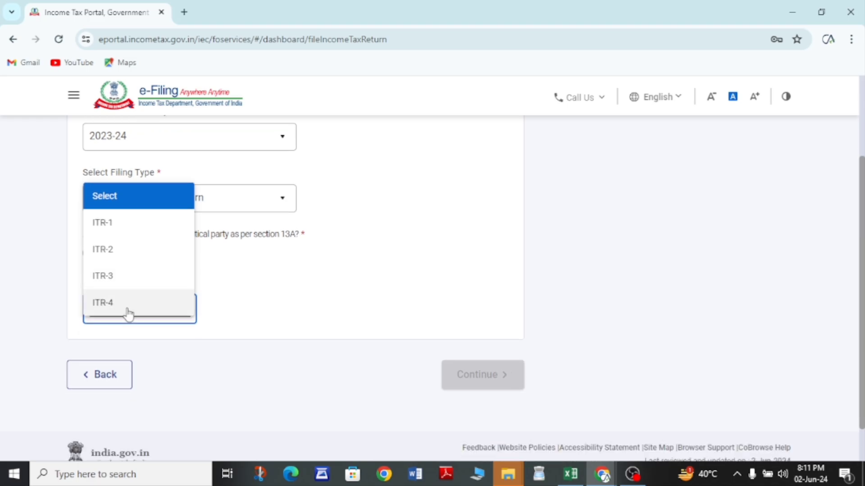
left_click(100, 309)
left_click(470, 380)
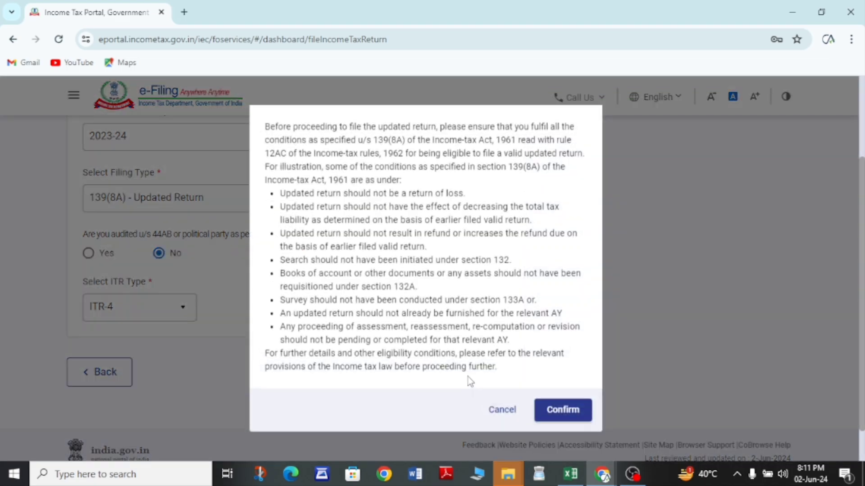
left_click(563, 410)
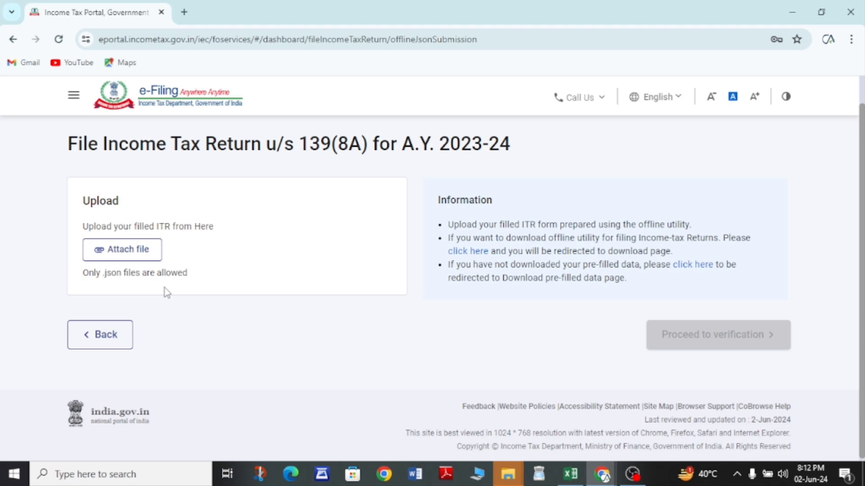
left_click(174, 145)
mouse_move(198, 171)
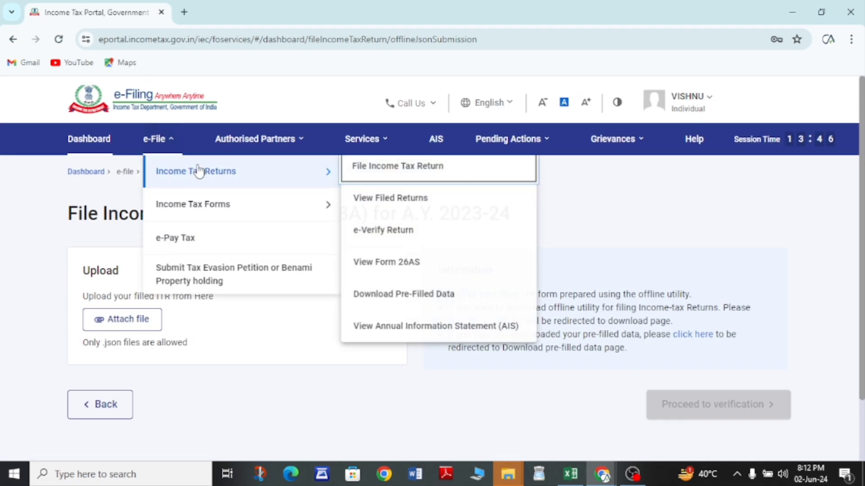
left_click(421, 176)
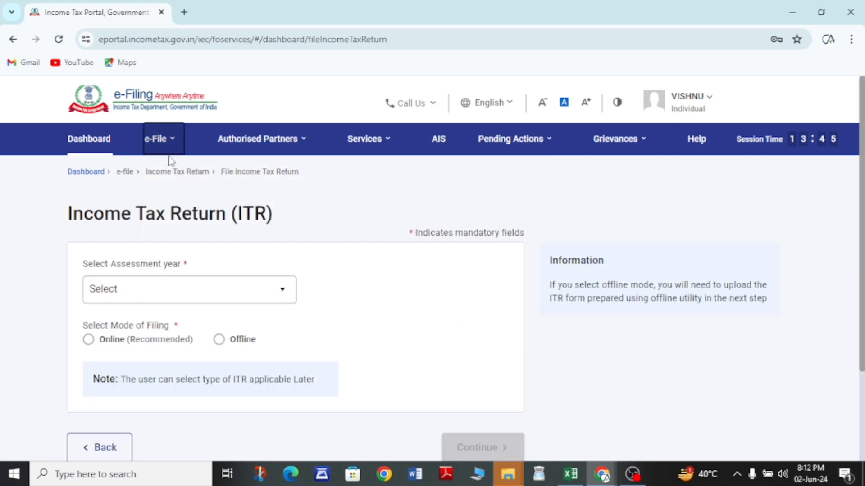
Open the list of filed returns and examine the original filing for A.Y. 2023-24
left_click(164, 144)
mouse_move(329, 164)
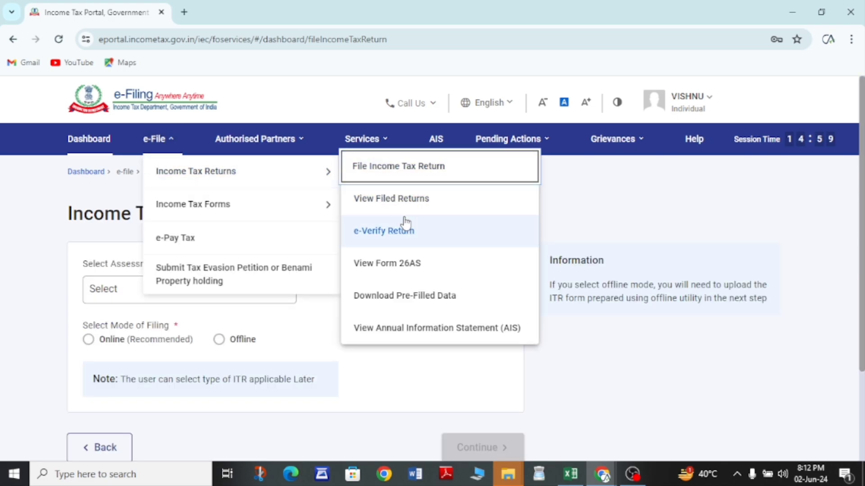
left_click(395, 197)
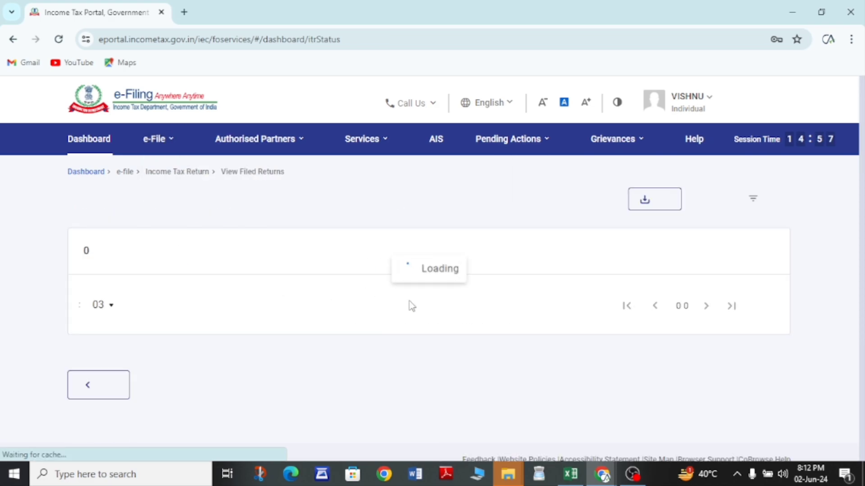
scroll(411, 306, "down", 4)
scroll(411, 307, "up", 1)
scroll(411, 306, "down", 2)
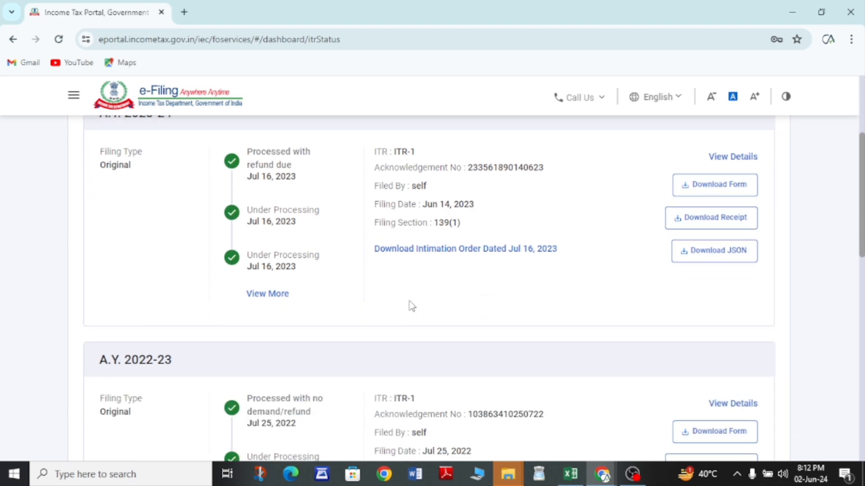
scroll(411, 306, "down", 3)
scroll(411, 306, "up", 6)
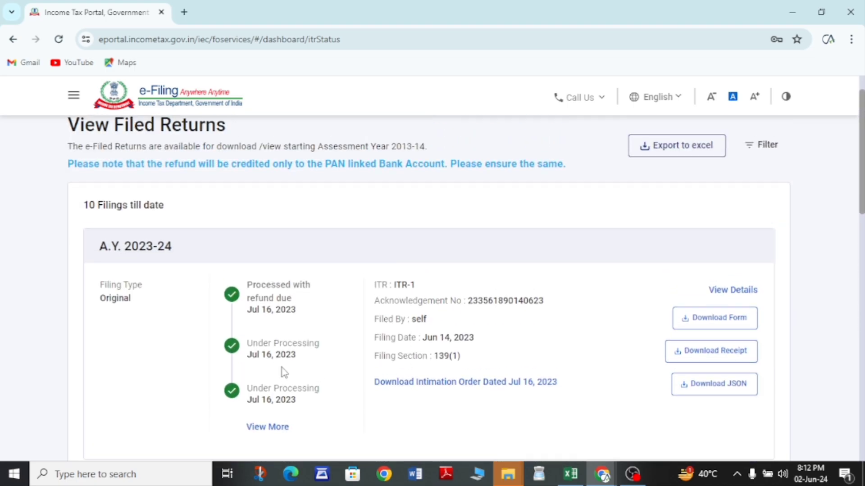
scroll(315, 355, "up", 2)
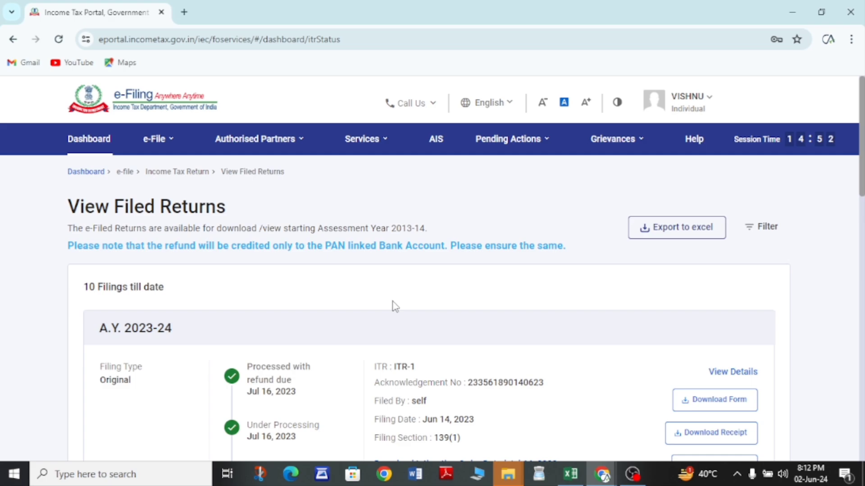
Switch to the ITR-4 Excel utility and look over the General Information fields on the Income Details sheet
mouse_move(571, 474)
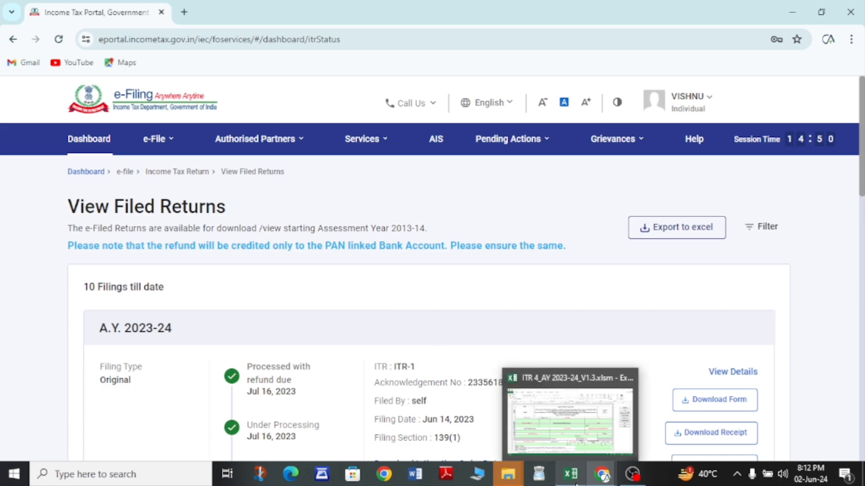
left_click(570, 393)
key("Return")
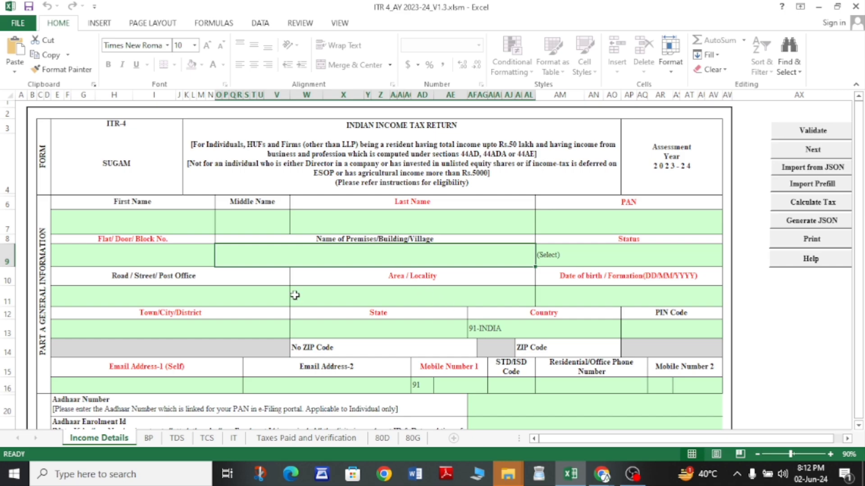
left_click(215, 294)
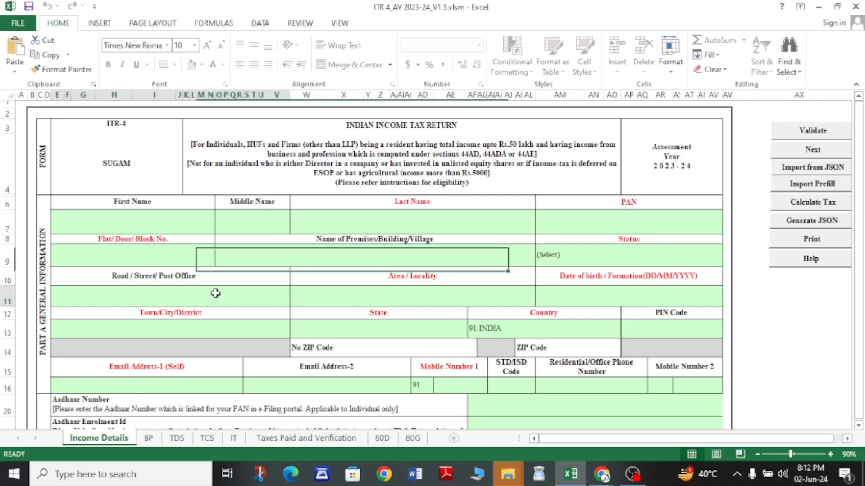
left_click(273, 226)
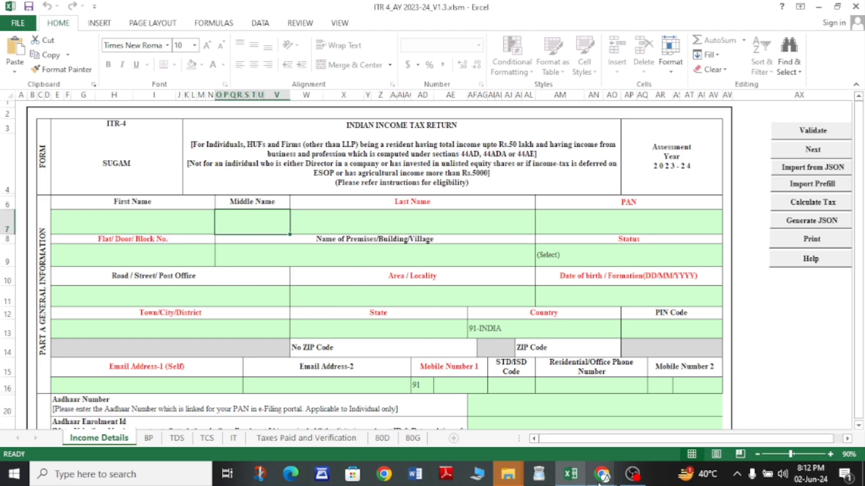
Switch to the e-Filing portal in the browser, download the prefilled data for assessment year 2023-24, and check the Downloads folder for it
left_click(628, 426)
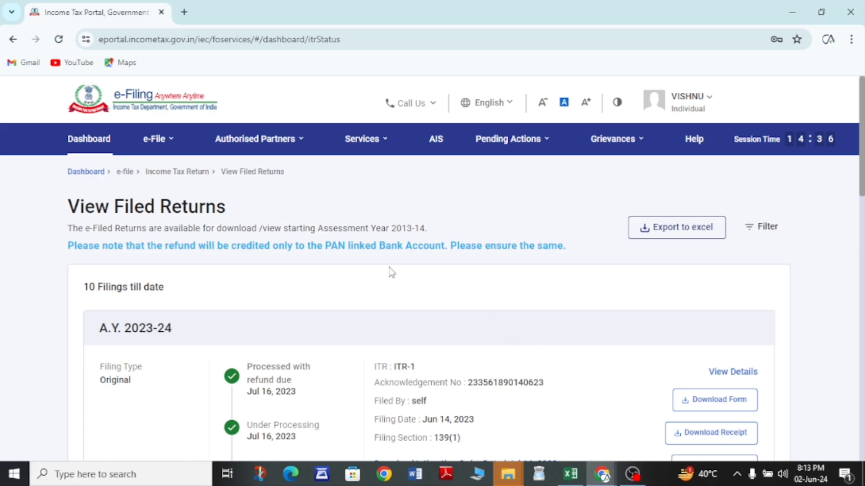
left_click(168, 140)
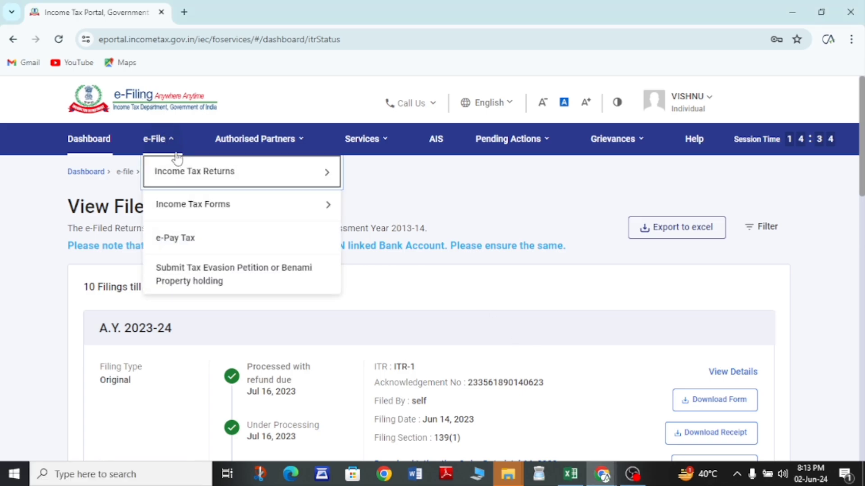
mouse_move(189, 170)
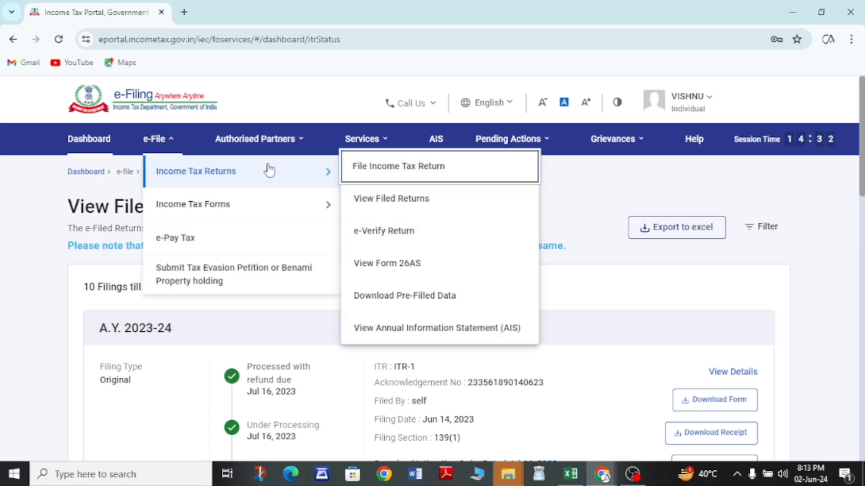
left_click(413, 304)
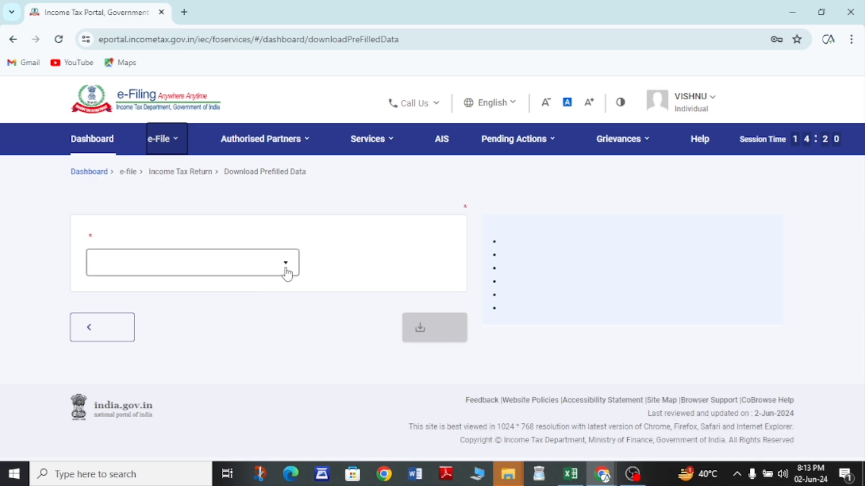
left_click(282, 287)
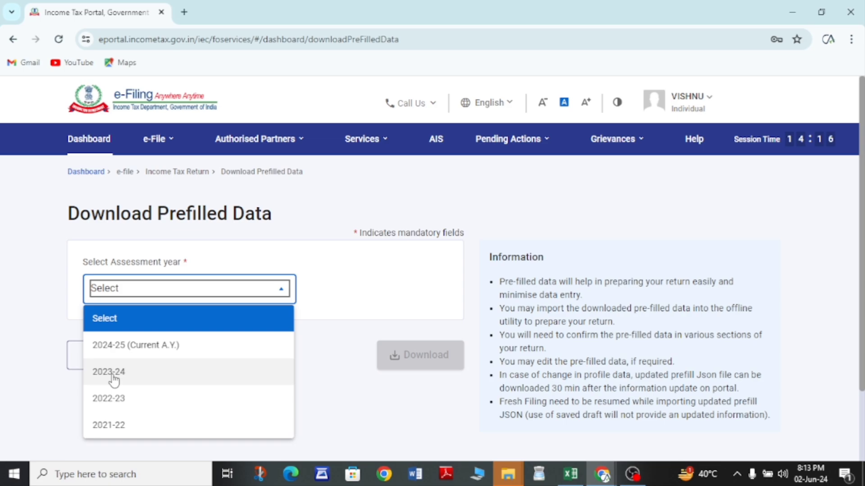
left_click(111, 375)
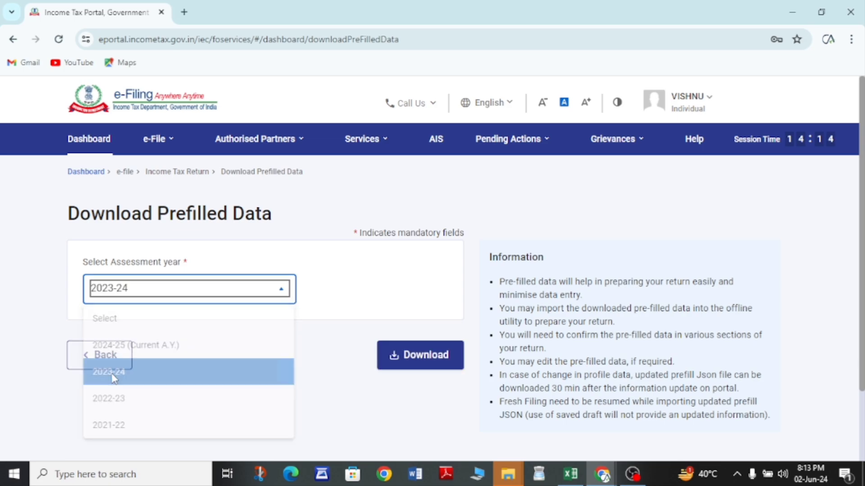
left_click(443, 355)
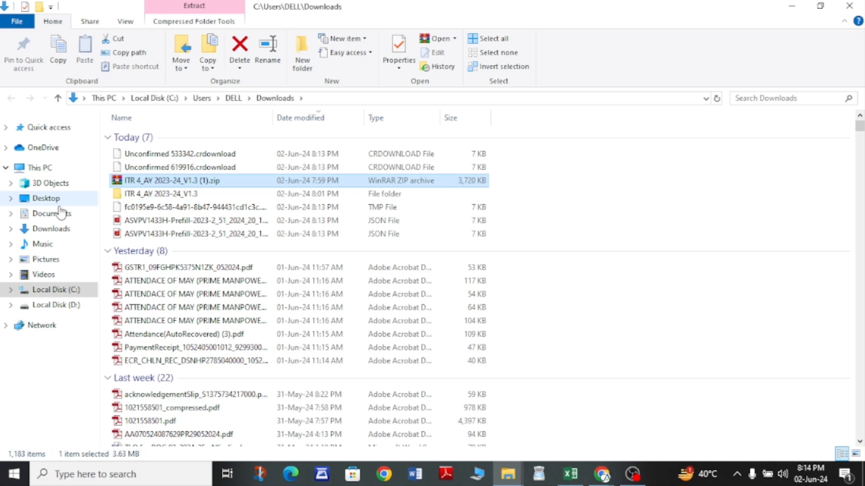
left_click(51, 229)
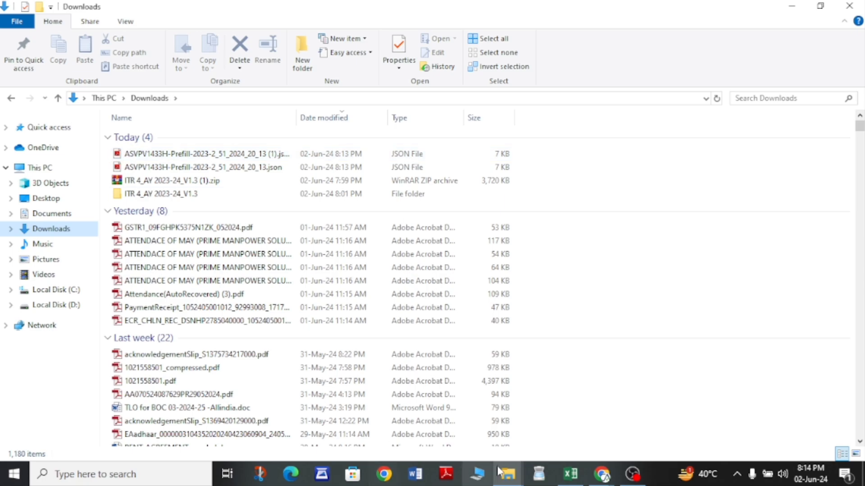
Switch to the ITR-4 Excel utility and import the first listed Prefill JSON file from the Downloads folder, accepting the import alert
mouse_move(570, 474)
left_click(578, 423)
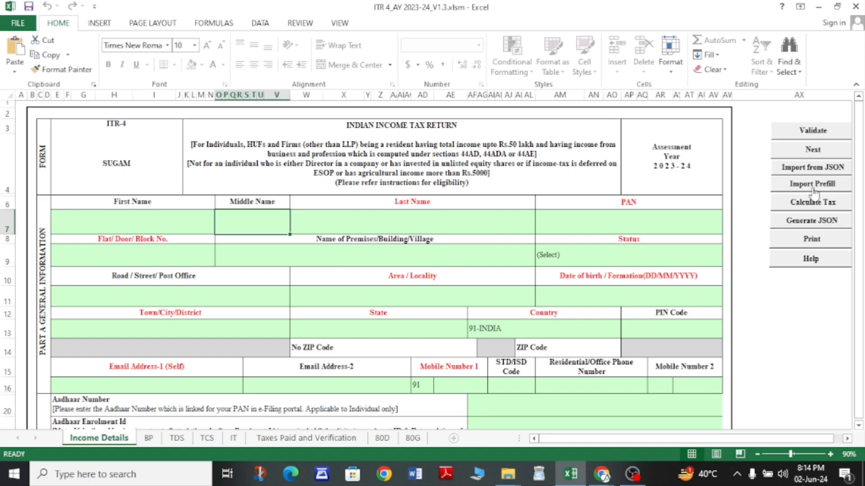
left_click(813, 190)
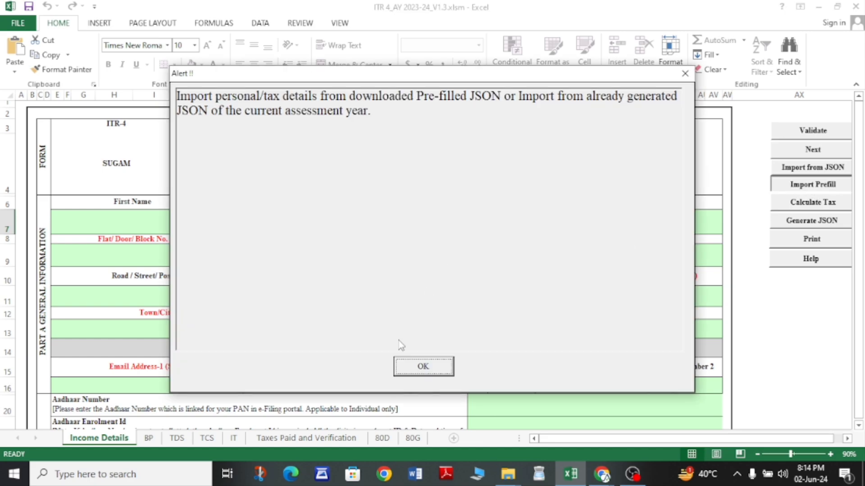
left_click(422, 366)
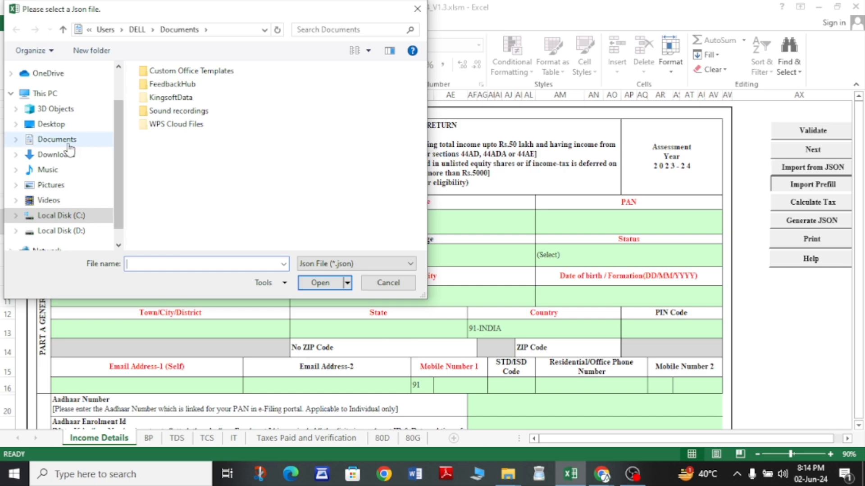
left_click(58, 157)
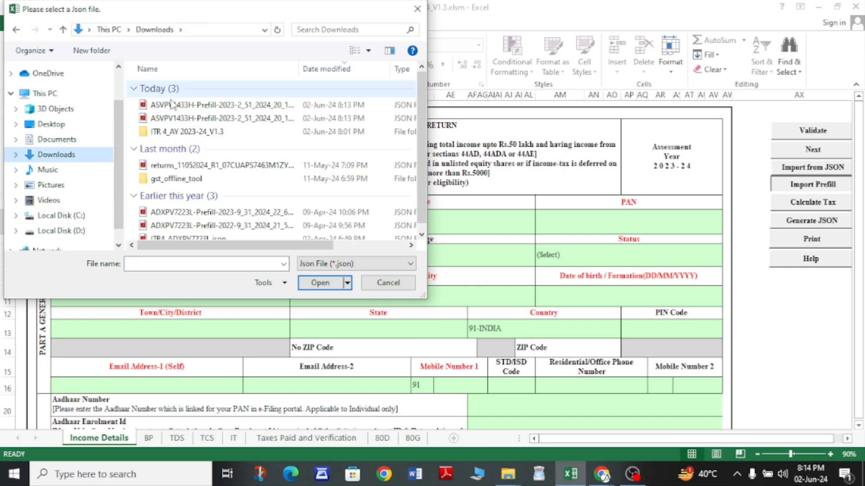
double_click(189, 110)
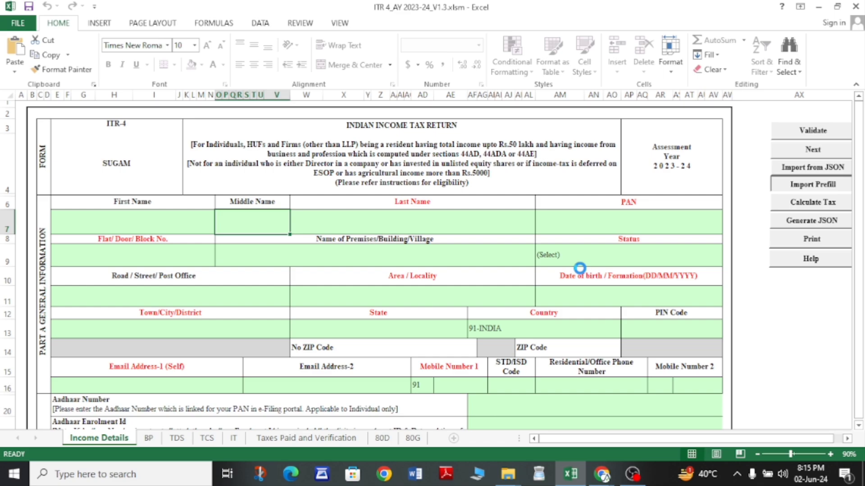
Switch to the e-Filing portal in the browser and open the e-Pay Tax page with its saved payment drafts
mouse_move(602, 473)
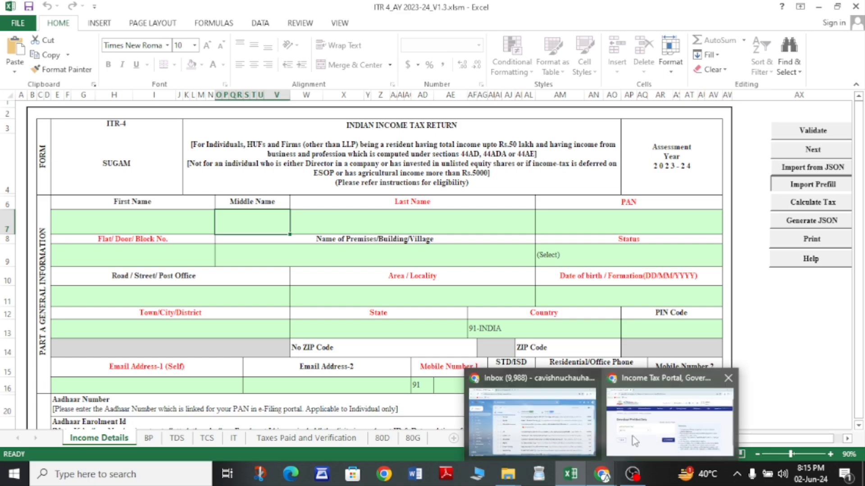
left_click(645, 432)
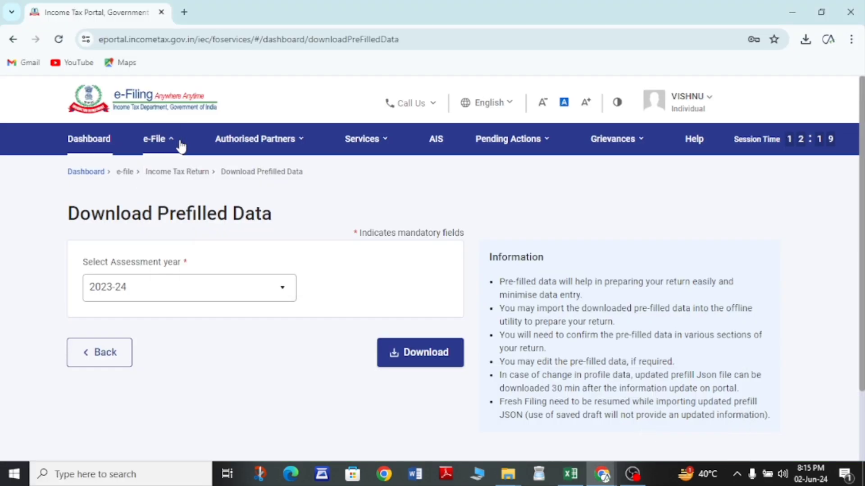
mouse_move(179, 145)
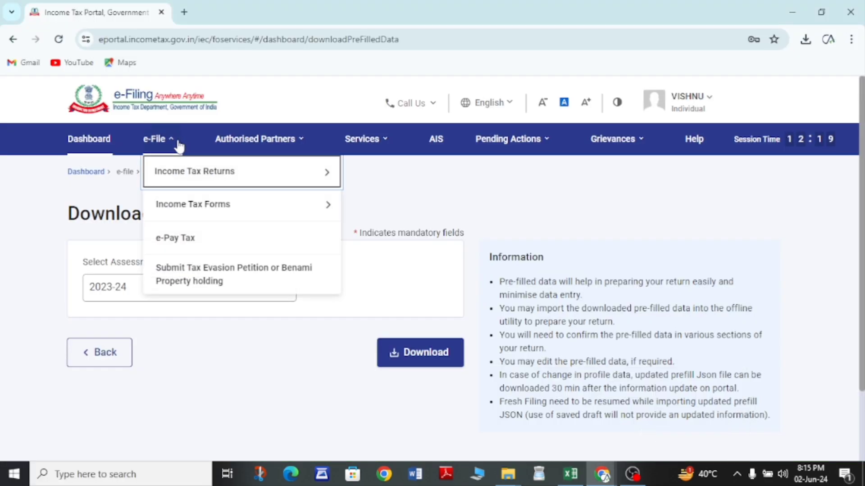
left_click(183, 239)
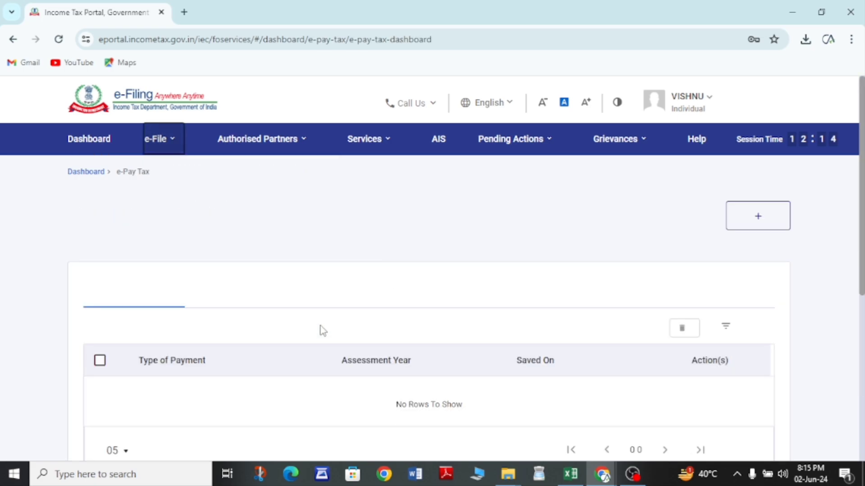
scroll(320, 331, "down", 2)
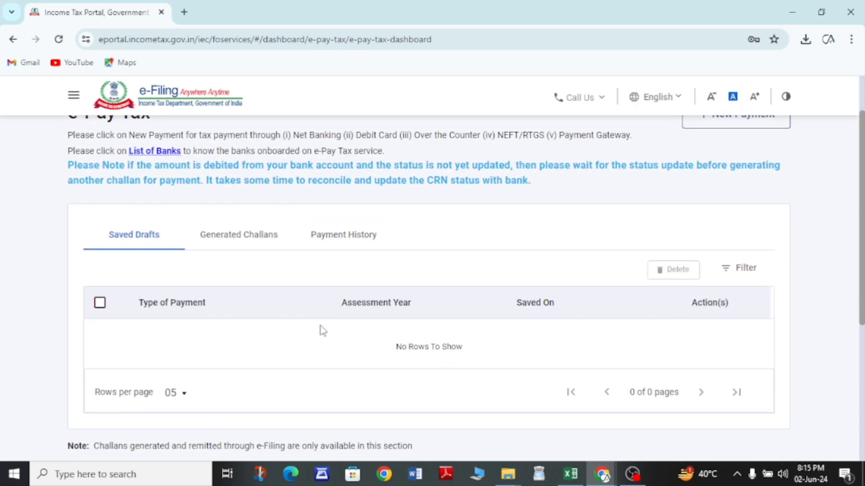
Start a new e-Pay Tax payment in the Income Tax category covering Self Assessment Tax (300)
scroll(365, 304, "up", 2)
left_click(733, 215)
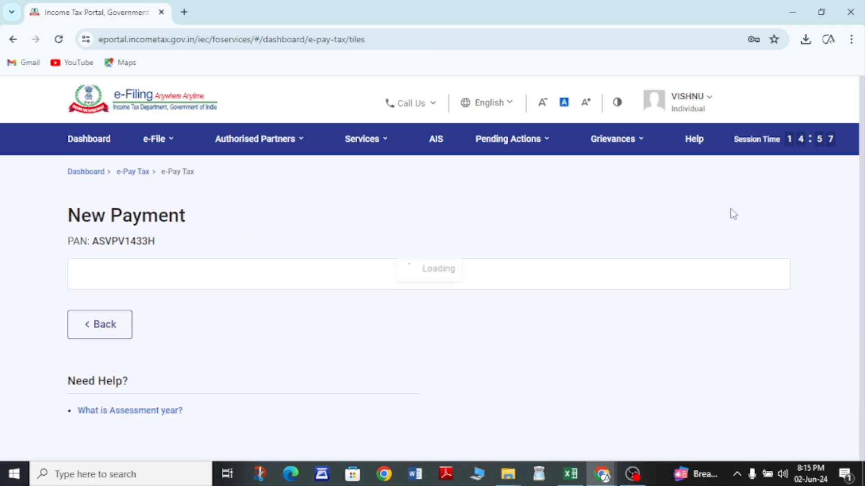
scroll(367, 302, "down", 3)
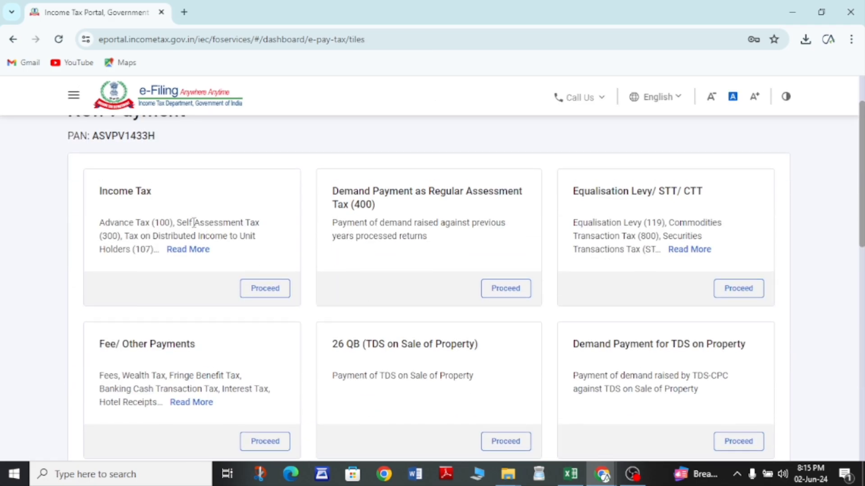
left_click_drag(174, 222, 255, 223)
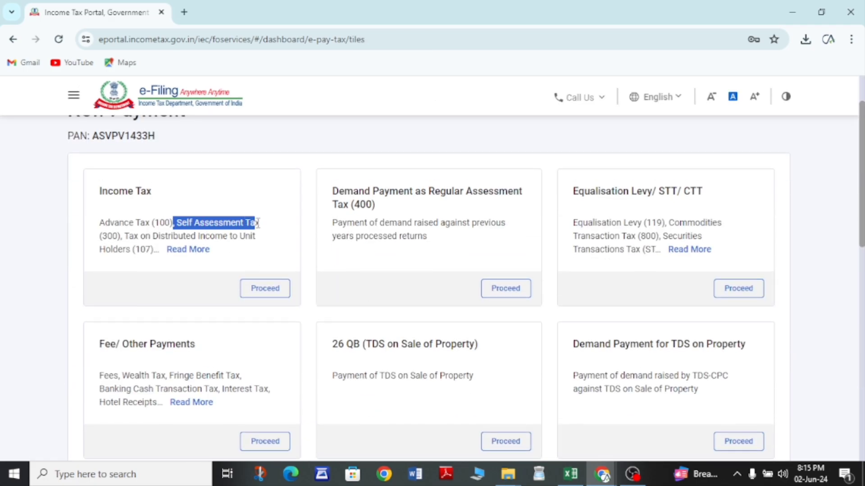
left_click(266, 289)
scroll(309, 291, "down", 2)
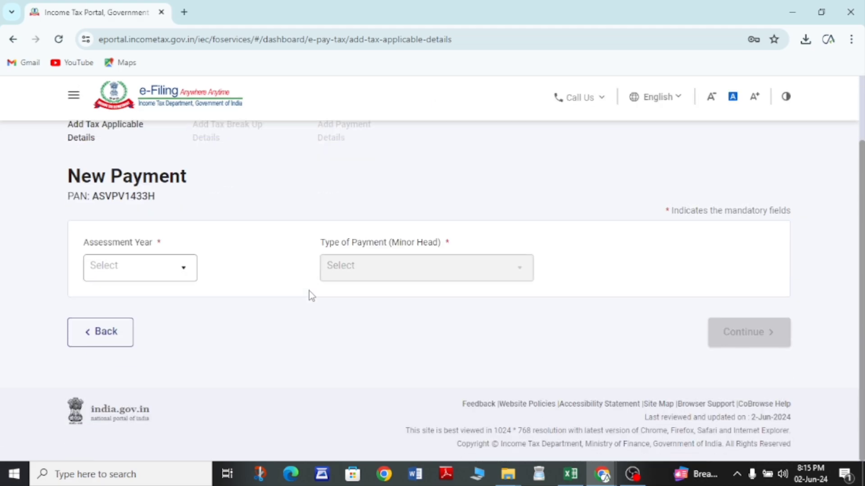
Set the assessment year to 2023-24 and the payment type to Self-Assessment Tax (300), and continue to the tax breakup
left_click(160, 273)
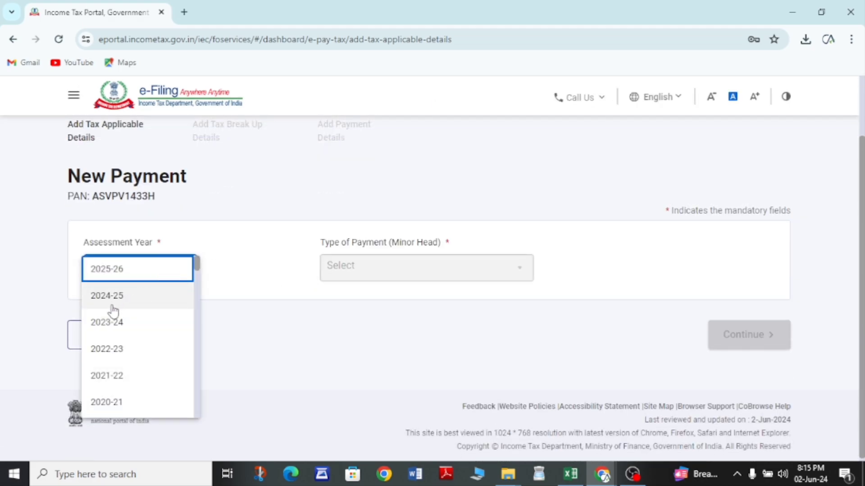
left_click(100, 322)
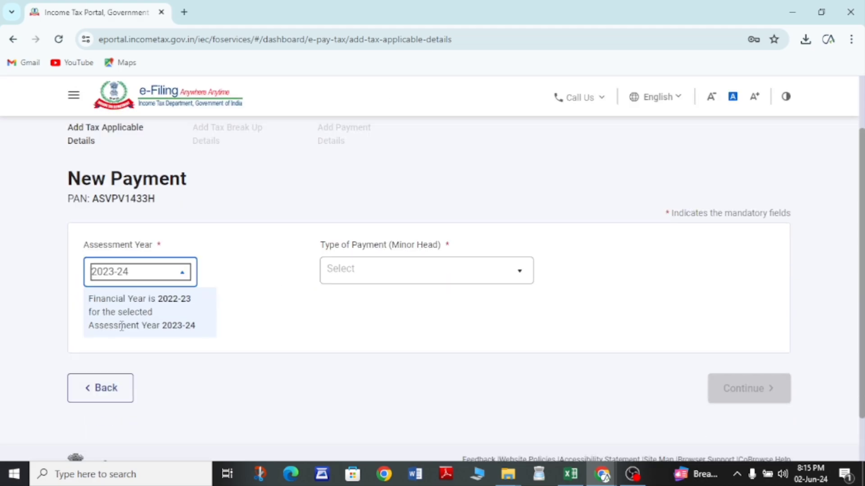
left_click(476, 276)
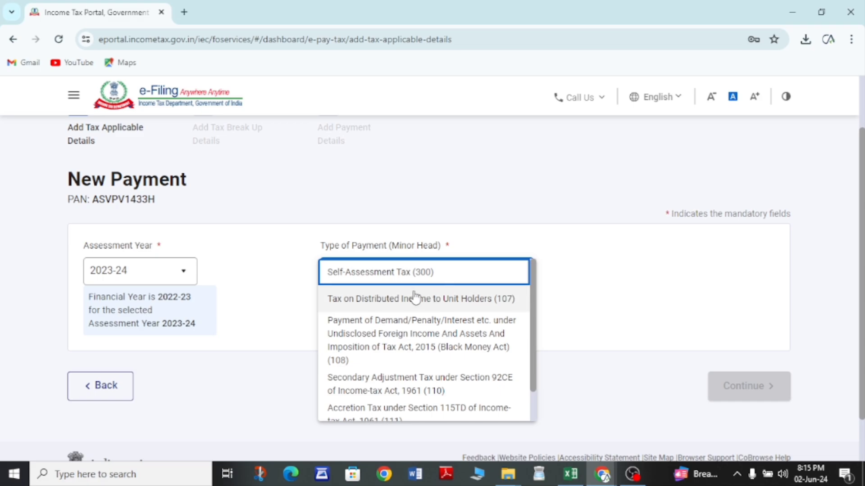
left_click(359, 279)
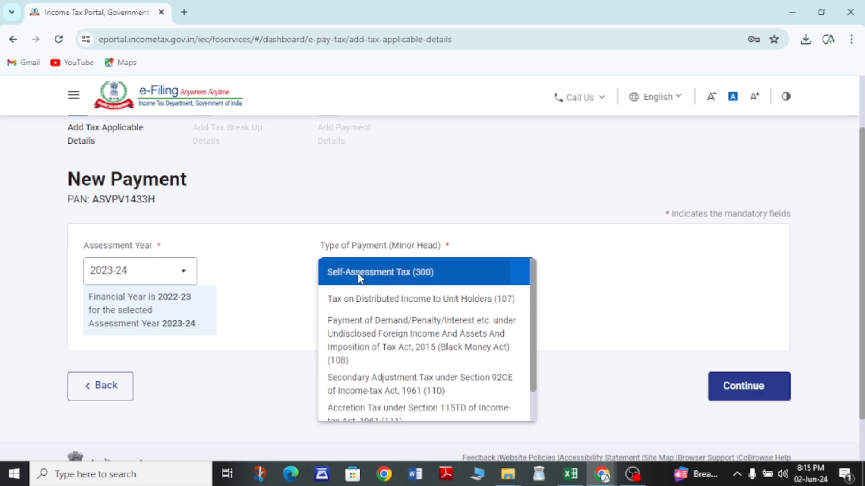
scroll(463, 327, "down", 1)
left_click(738, 345)
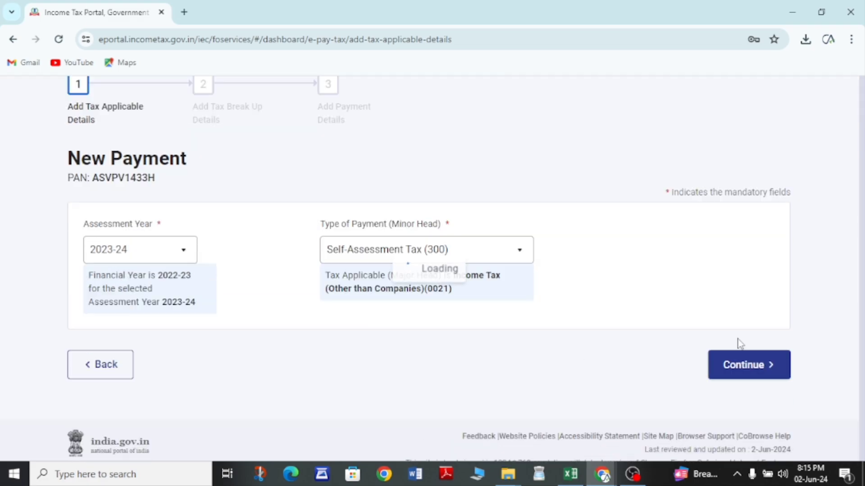
Enter a penalty of 1,000 rupees in the tax breakup and continue to the payment mode options
scroll(355, 363, "up", 1)
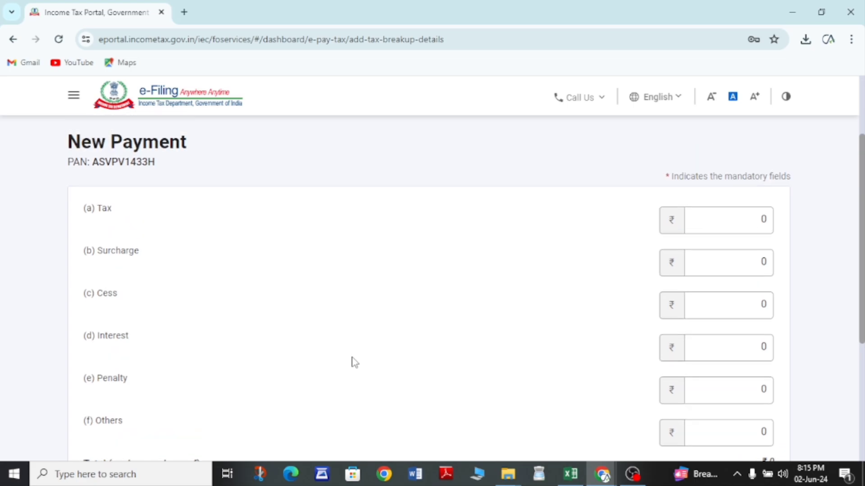
scroll(168, 342, "down", 1)
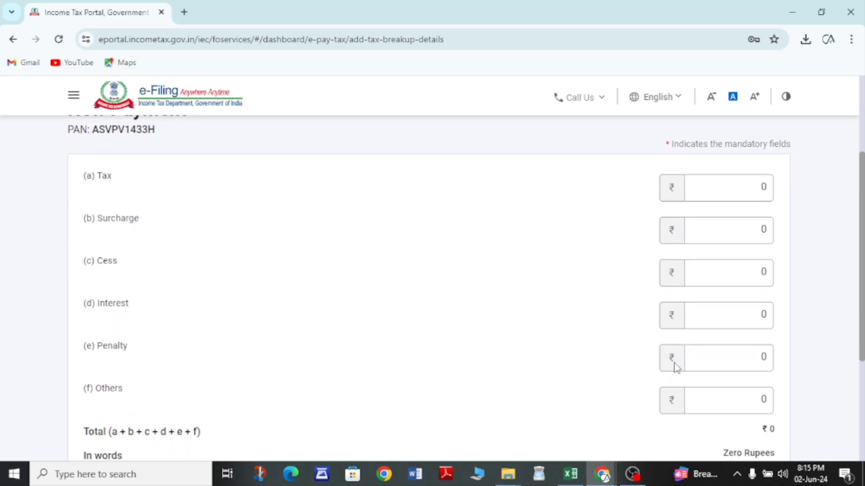
left_click(754, 359)
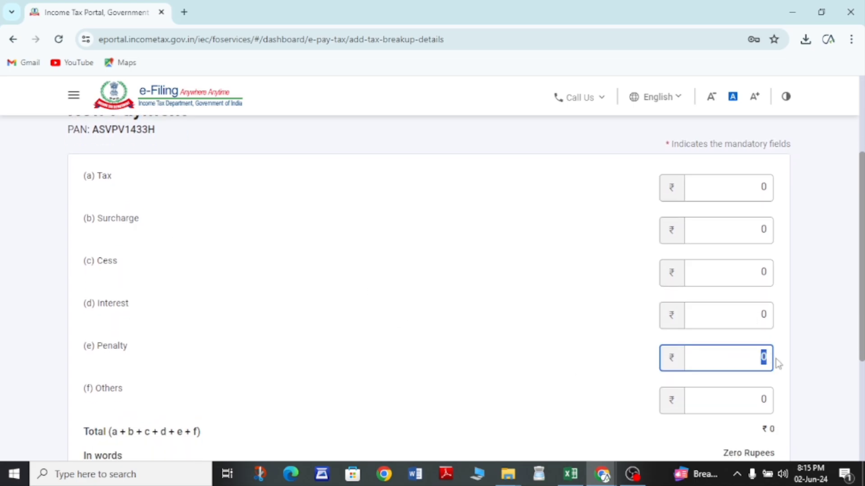
left_click_drag(83, 347, 164, 349)
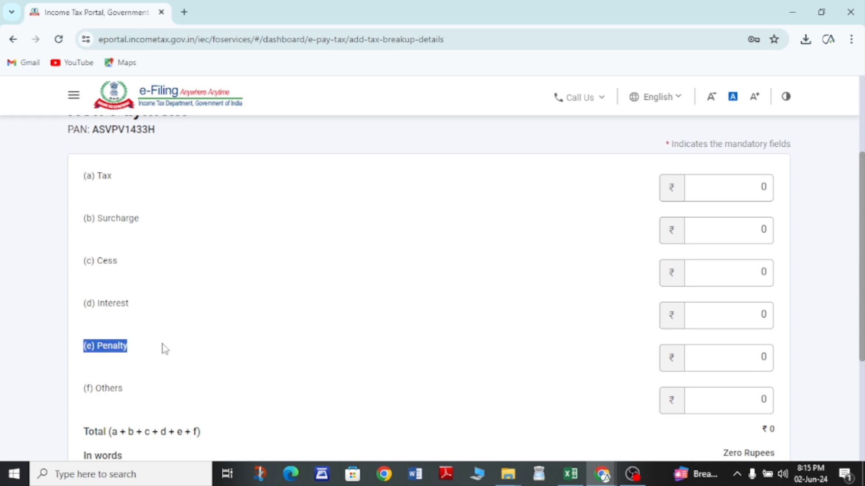
left_click(704, 359)
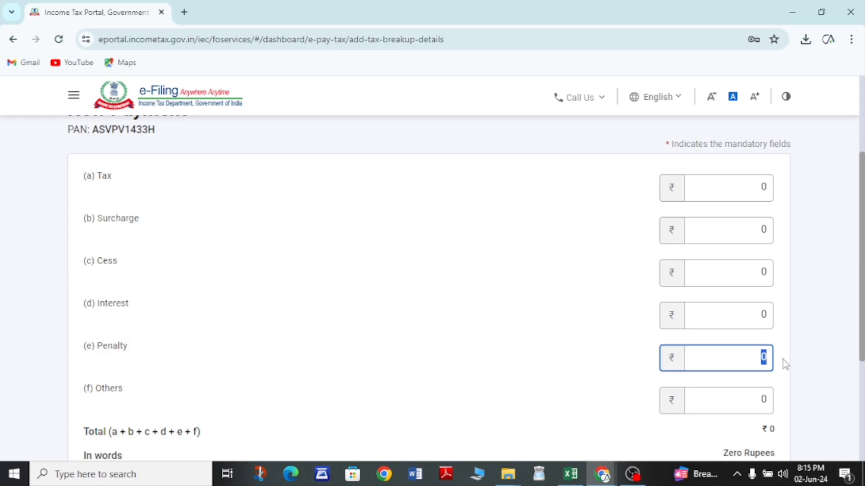
type("1000")
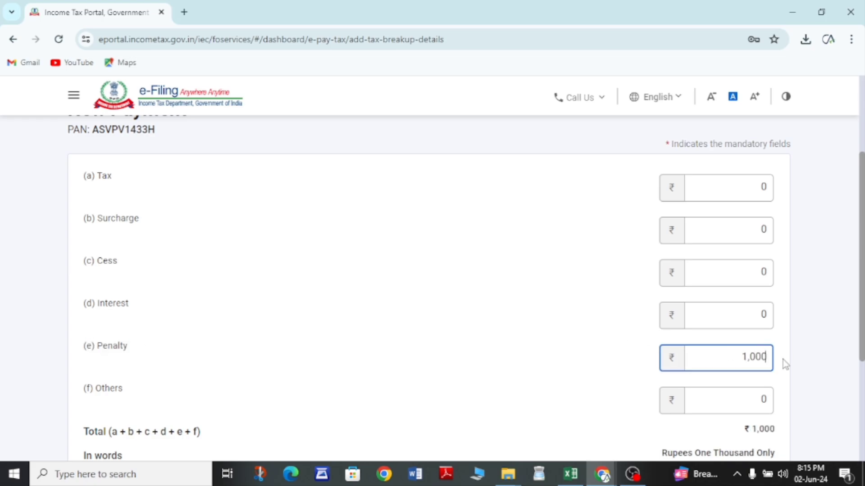
scroll(823, 359, "down", 4)
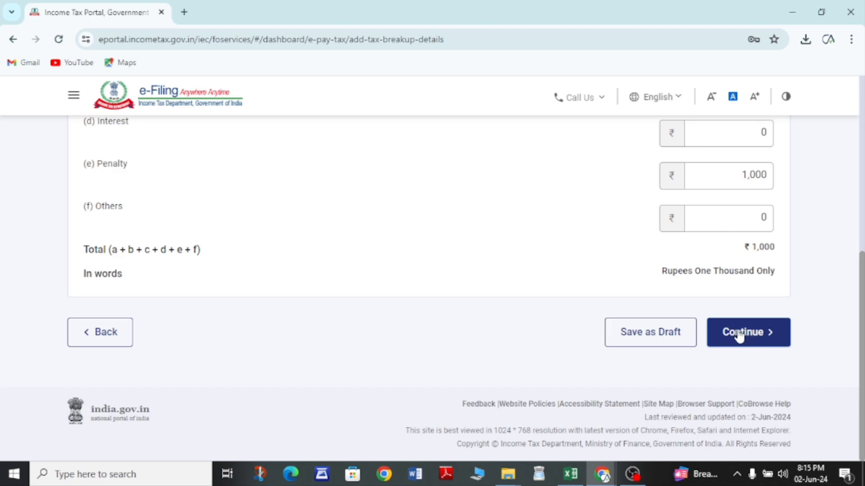
left_click(738, 335)
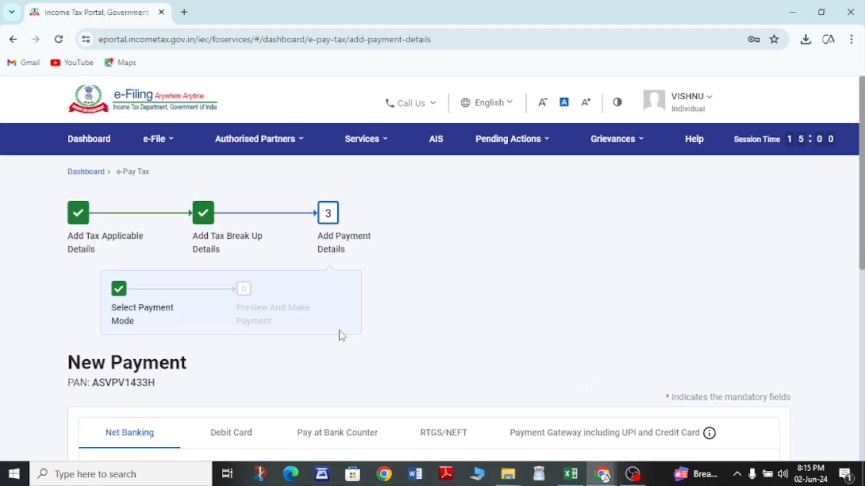
scroll(406, 313, "down", 5)
scroll(404, 308, "down", 1)
scroll(404, 309, "down", 1)
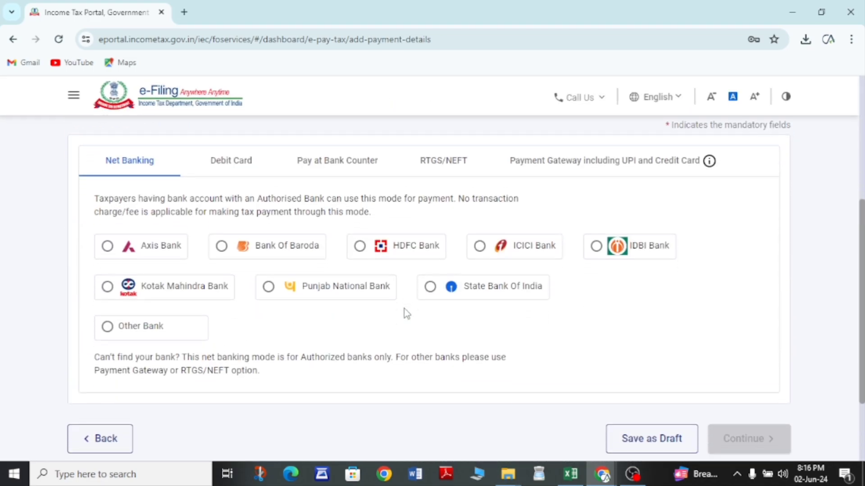
scroll(404, 309, "up", 2)
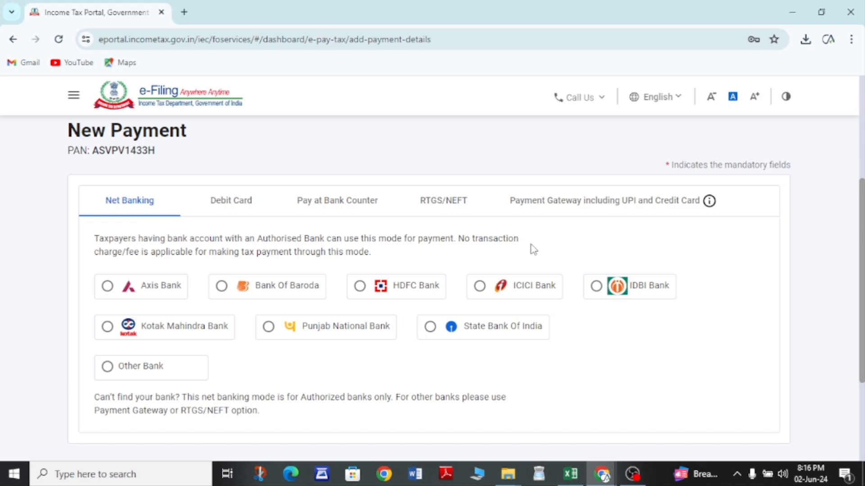
Switch to the ITR-4 Excel utility, accept the import alert, and try to open the Taxes Paid and Verification sheet
mouse_move(570, 473)
left_click(569, 433)
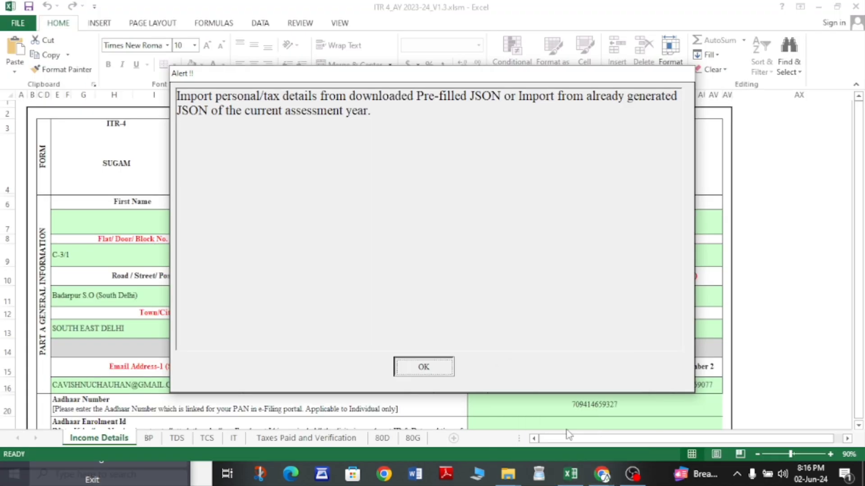
key("Return")
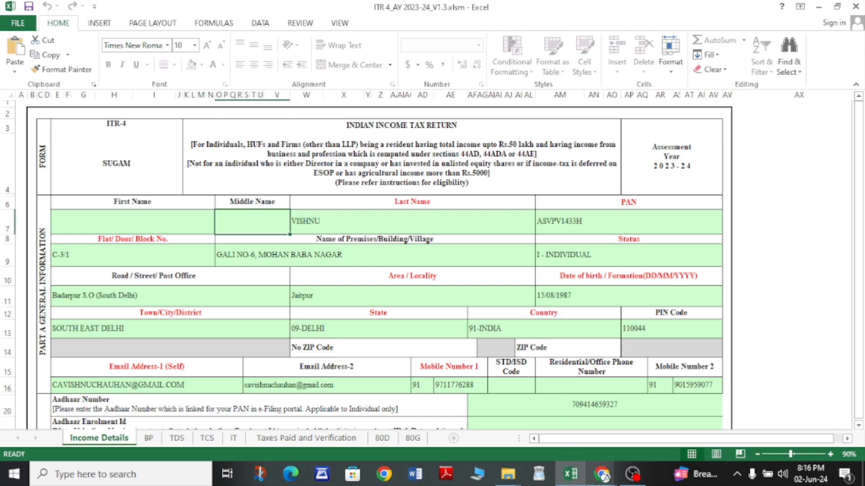
left_click(380, 439)
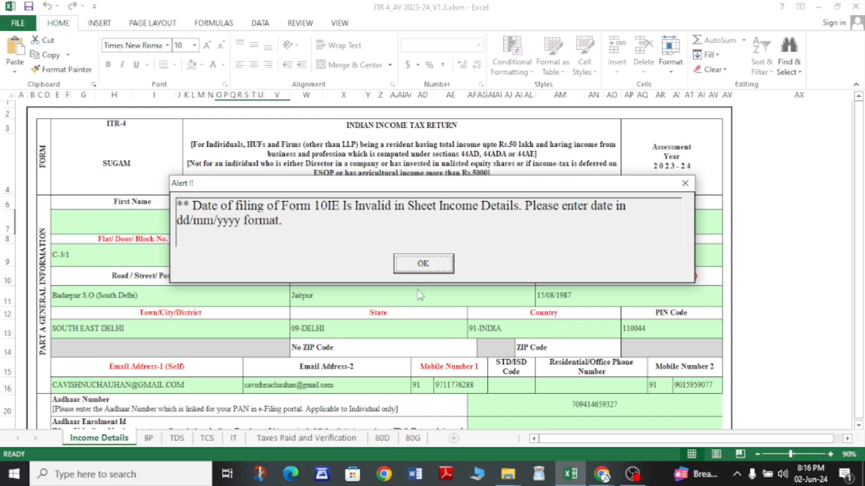
left_click(422, 264)
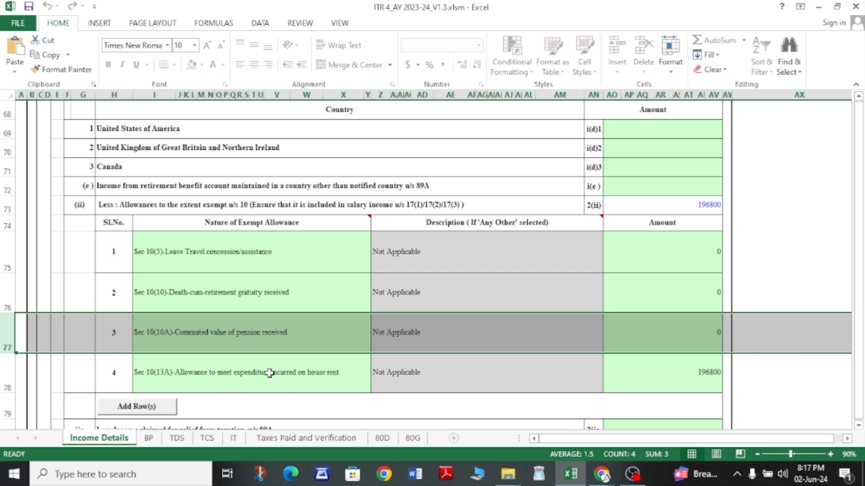
Look over the exempt allowances, gross salary, filing status and general information on the Income Details sheet
left_click(269, 373)
scroll(342, 324, "up", 5)
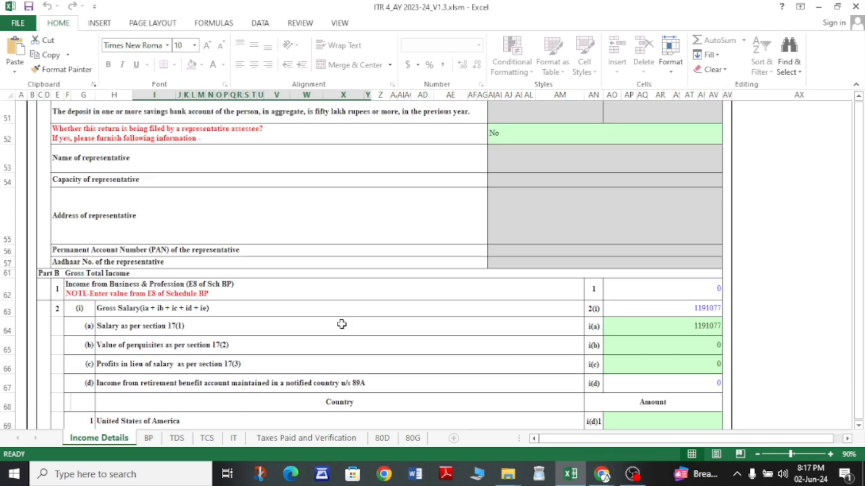
scroll(342, 324, "up", 3)
scroll(342, 324, "up", 12)
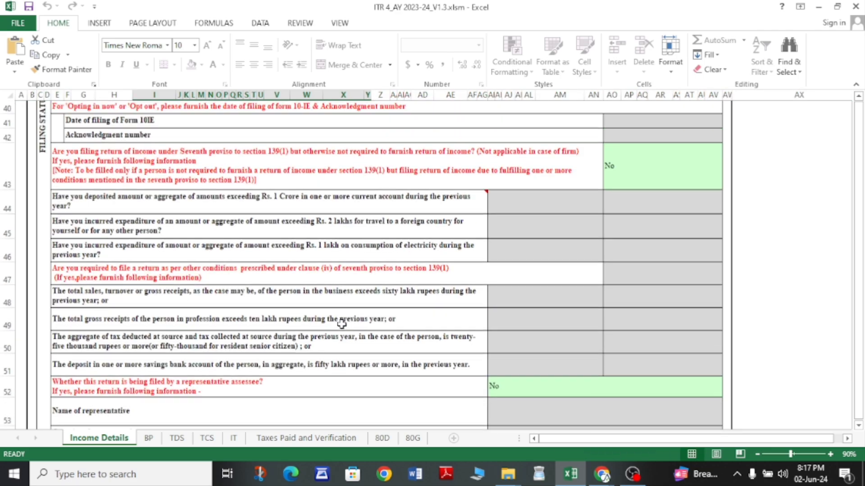
scroll(342, 324, "down", 1)
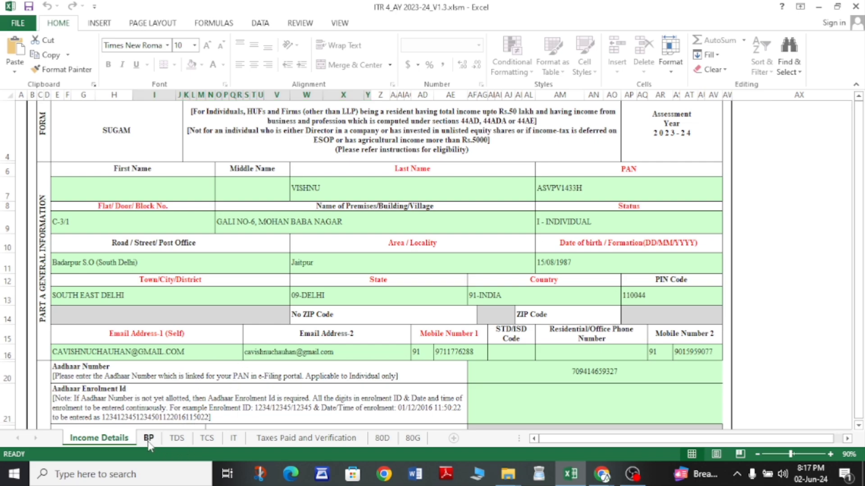
Open the BP sheet and look over the presumptive income sections and financial particulars of the business
left_click(148, 440)
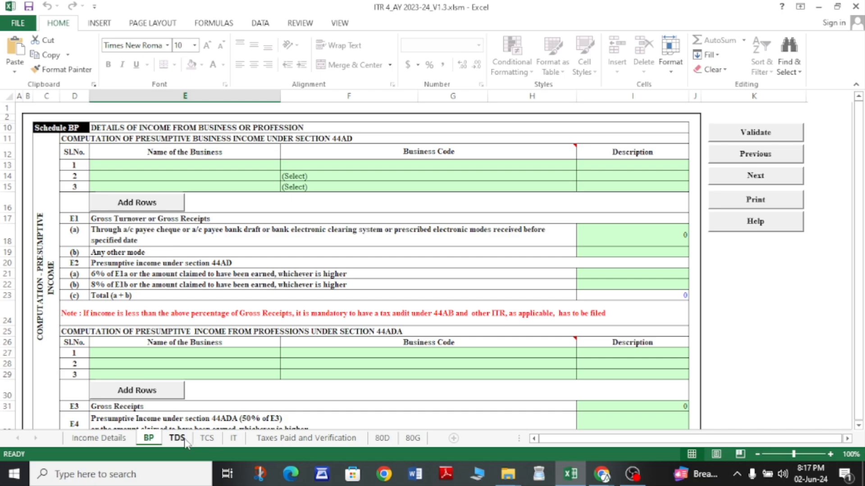
scroll(276, 324, "down", 6)
scroll(276, 325, "down", 9)
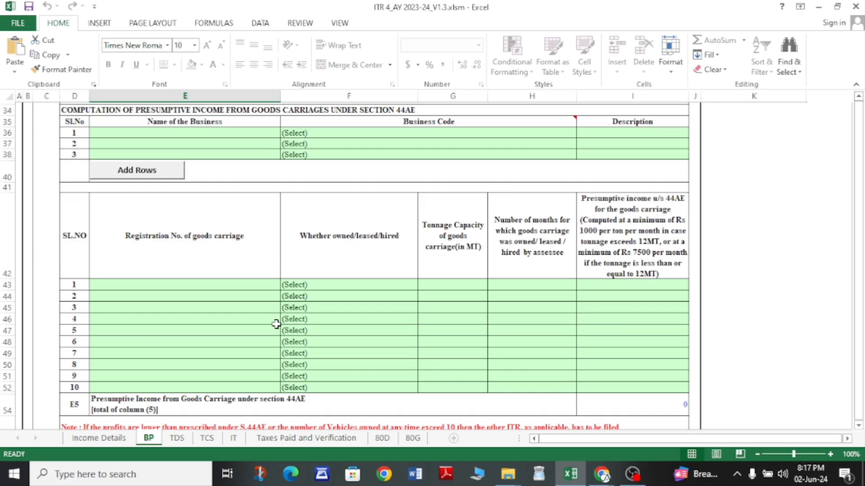
scroll(277, 325, "down", 3)
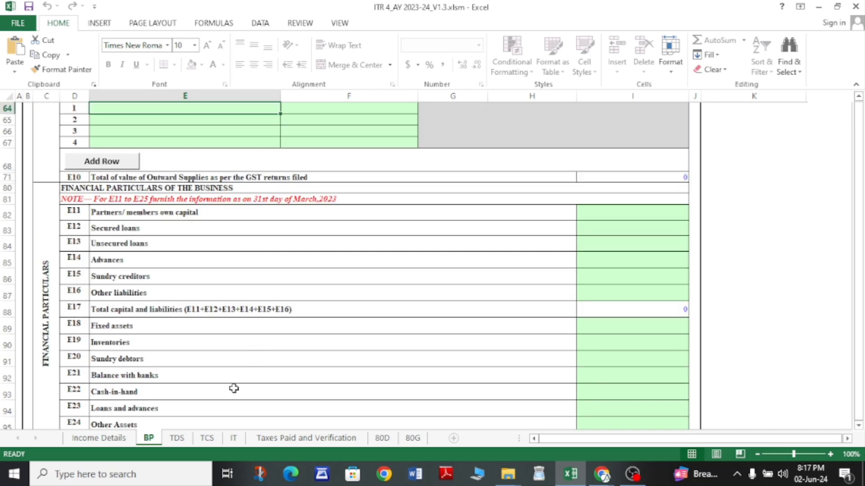
Open the TDS sheet, accept its TAN verification alert, and review the schedules for tax deducted at source
left_click(176, 438)
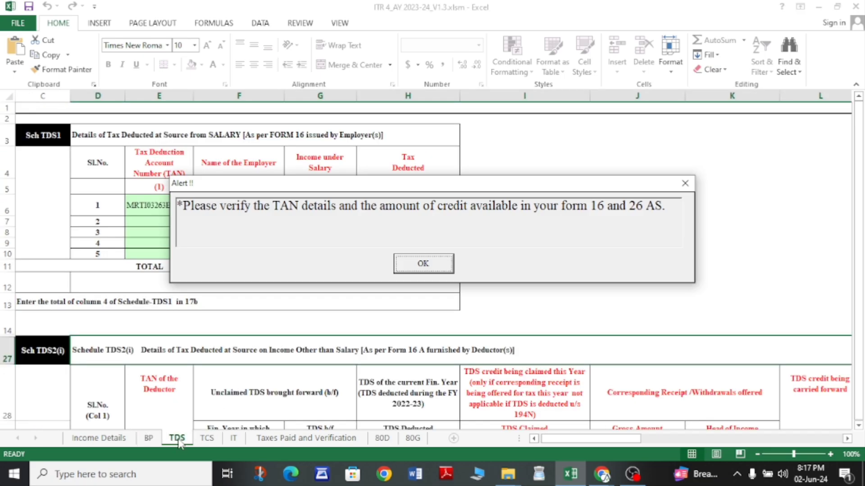
left_click(423, 264)
scroll(301, 272, "down", 8)
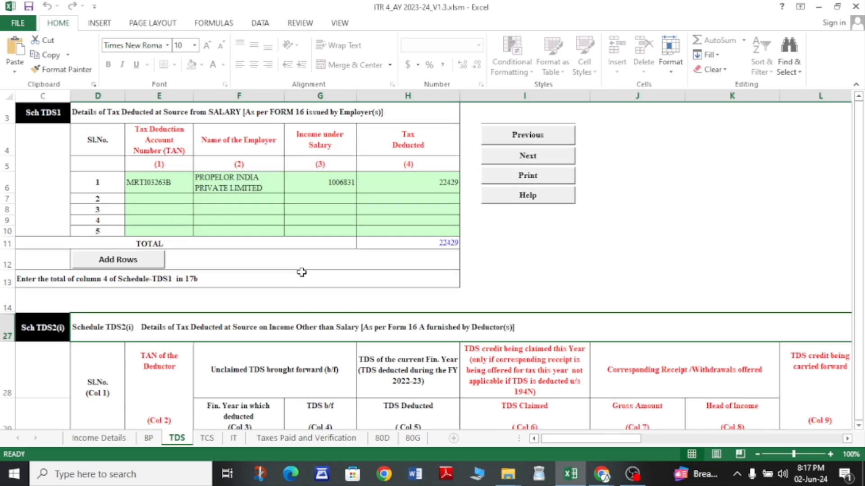
scroll(301, 272, "down", 1)
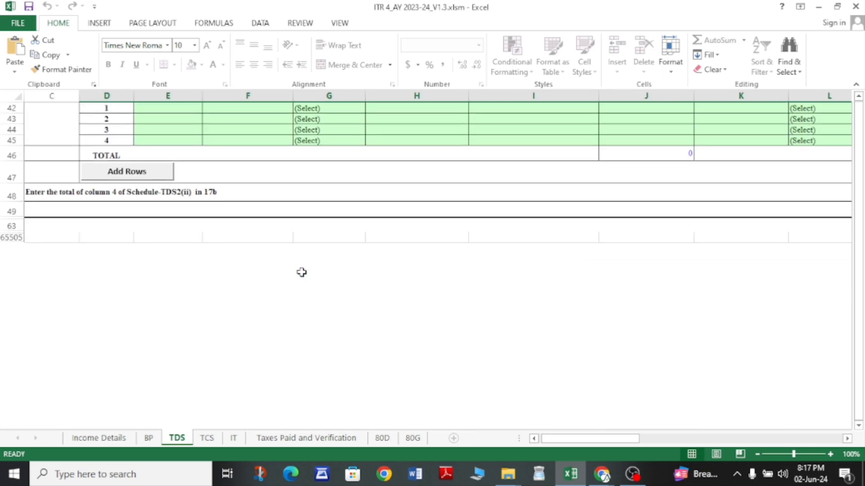
scroll(301, 272, "up", 10)
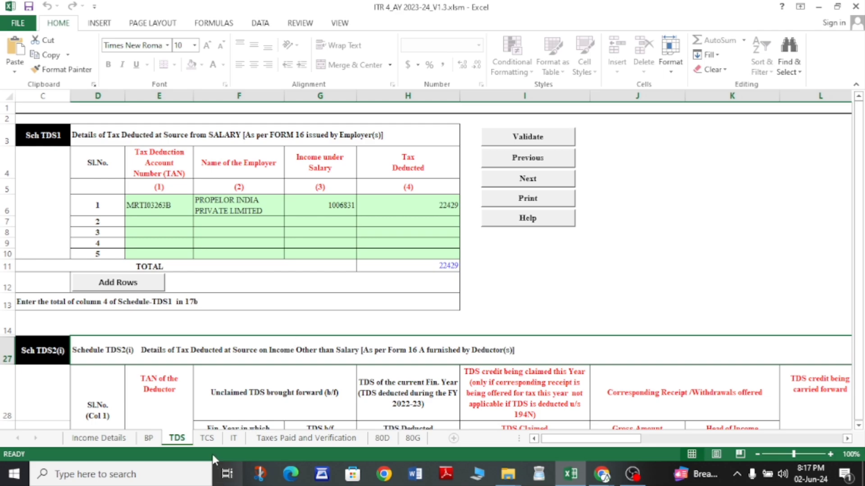
Open the TCS and IT sheets in turn, accept their Form 26AS verification alerts, and look over both schedules
left_click(206, 437)
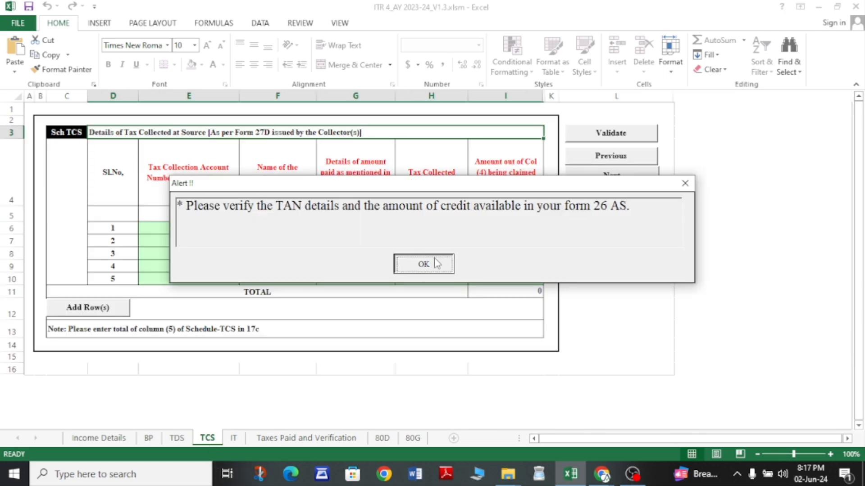
left_click(435, 264)
left_click(238, 439)
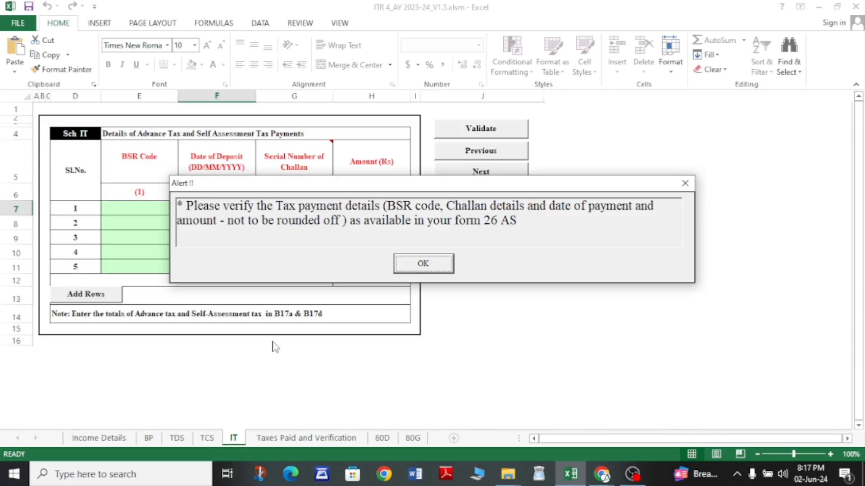
left_click(422, 263)
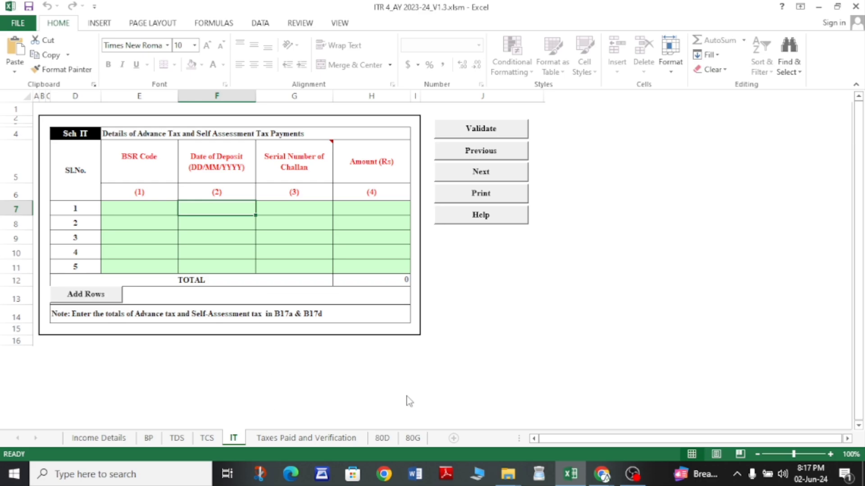
Open the Taxes Paid and Verification sheet and review the taxes paid, exempt income, bank account and verification sections
left_click(281, 442)
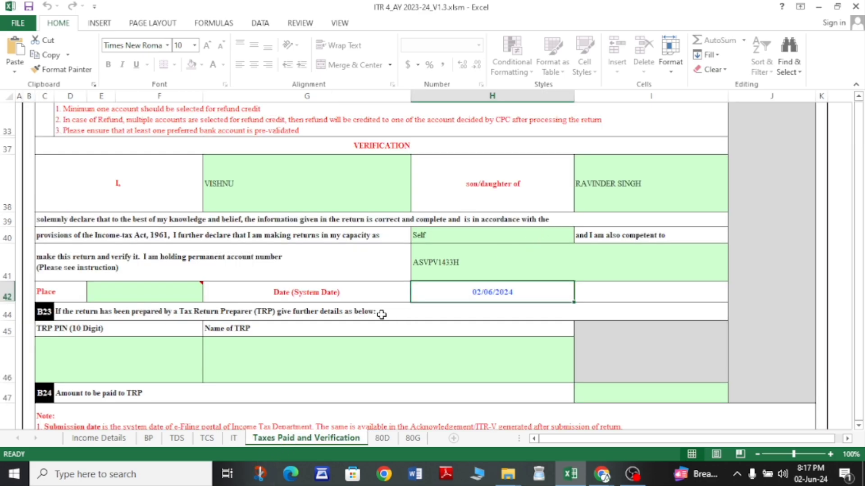
scroll(382, 314, "up", 10)
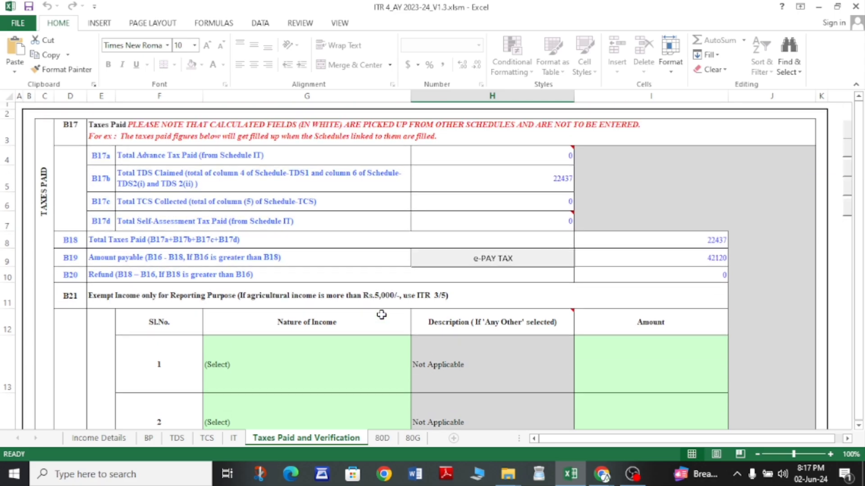
scroll(382, 314, "down", 7)
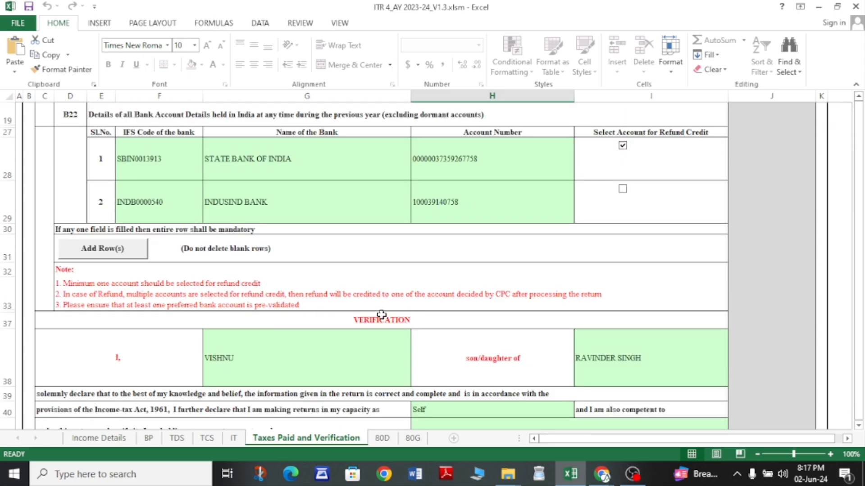
scroll(381, 314, "down", 8)
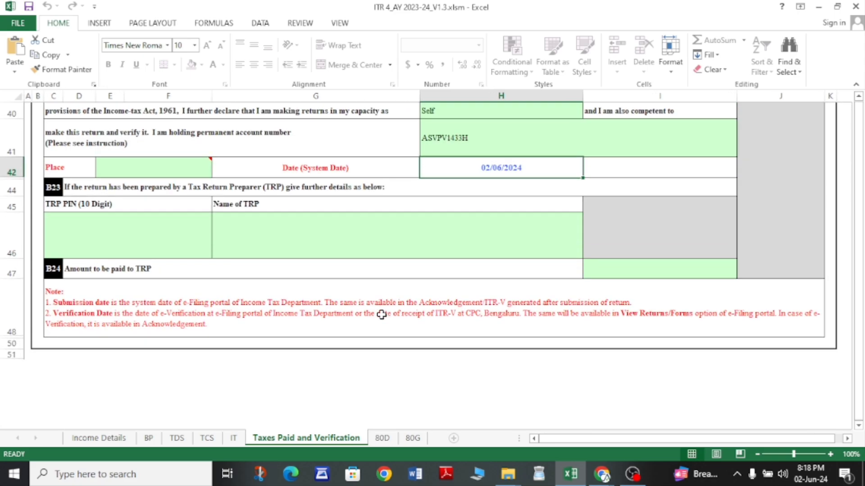
scroll(382, 314, "up", 5)
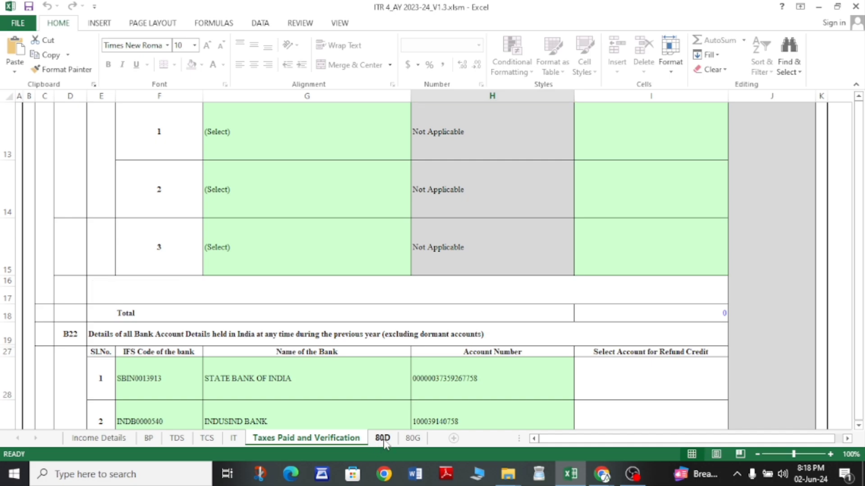
Look over the health insurance deductions in Schedule 80D and the donation tables in Schedule 80G
left_click(382, 438)
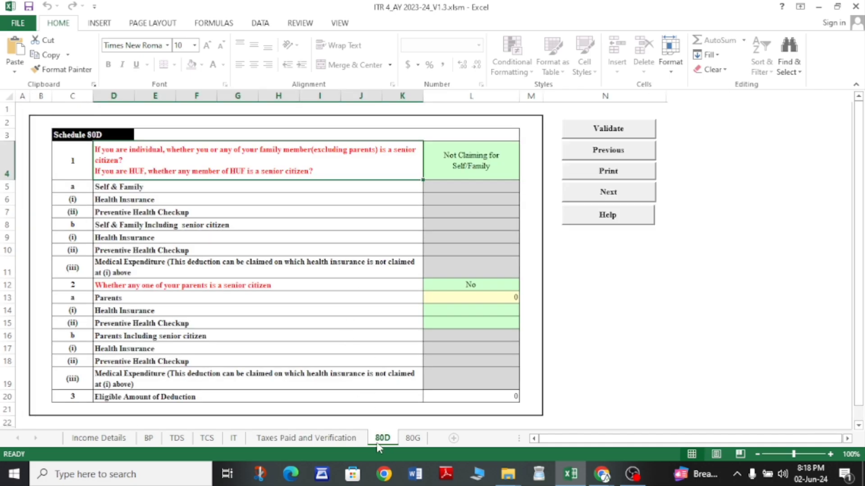
left_click(411, 439)
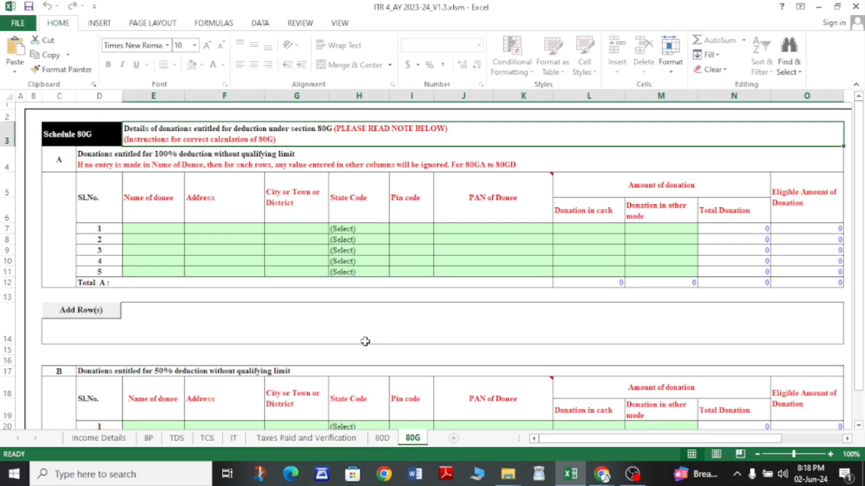
scroll(355, 340, "down", 10)
scroll(348, 338, "down", 5)
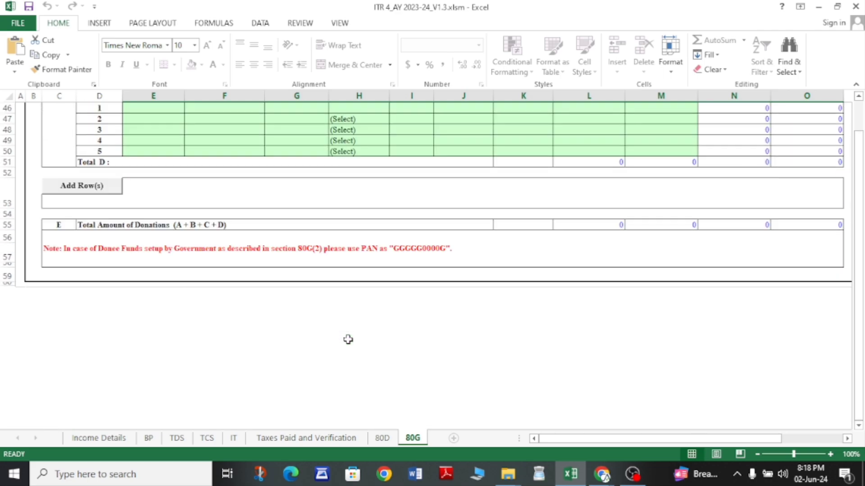
scroll(348, 340, "up", 15)
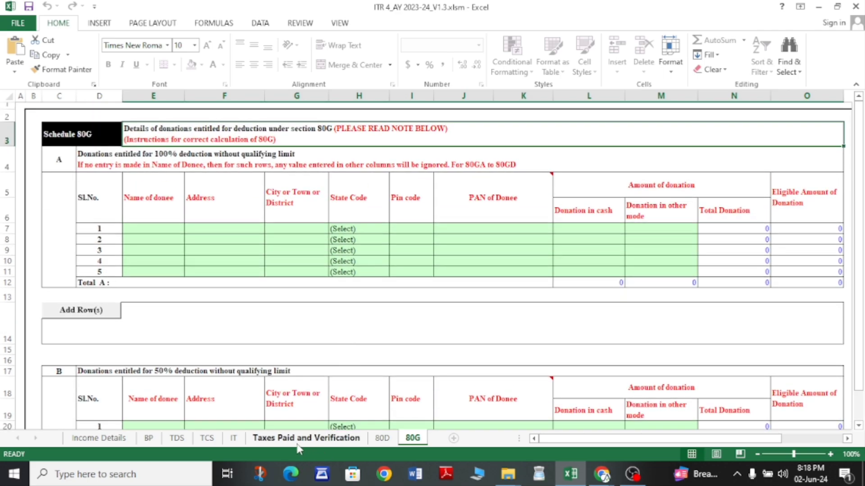
Return to the IT sheet, accept its tax payment alert, and go back to the Income Details sheet
left_click(234, 438)
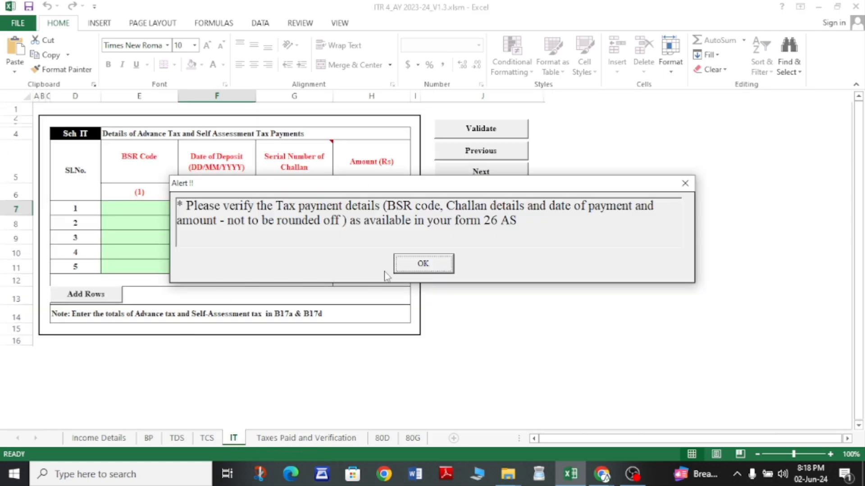
left_click(441, 270)
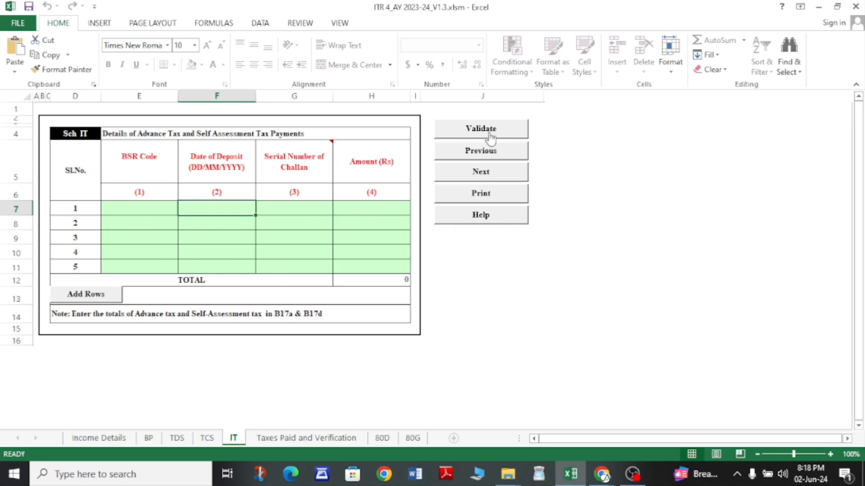
left_click(98, 438)
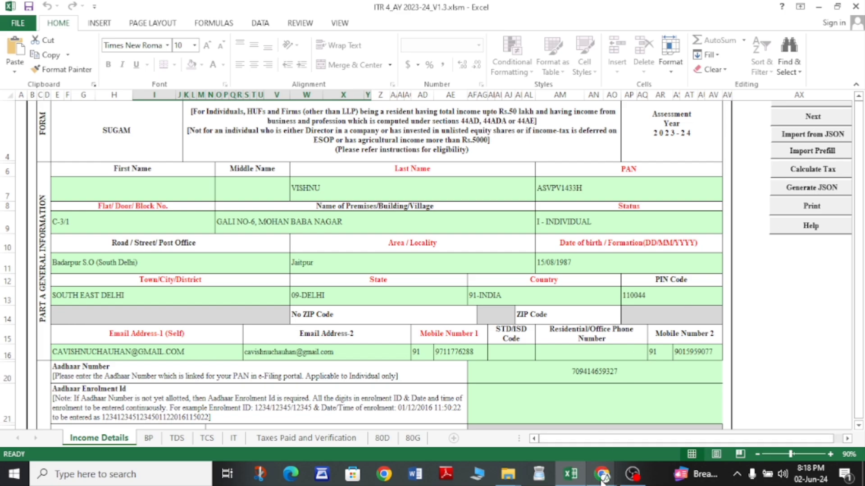
Switch to the Income Tax e-Filing portal in Chrome, leave the payment page for the dashboard, and start filing an income tax return
mouse_move(602, 474)
left_click(630, 412)
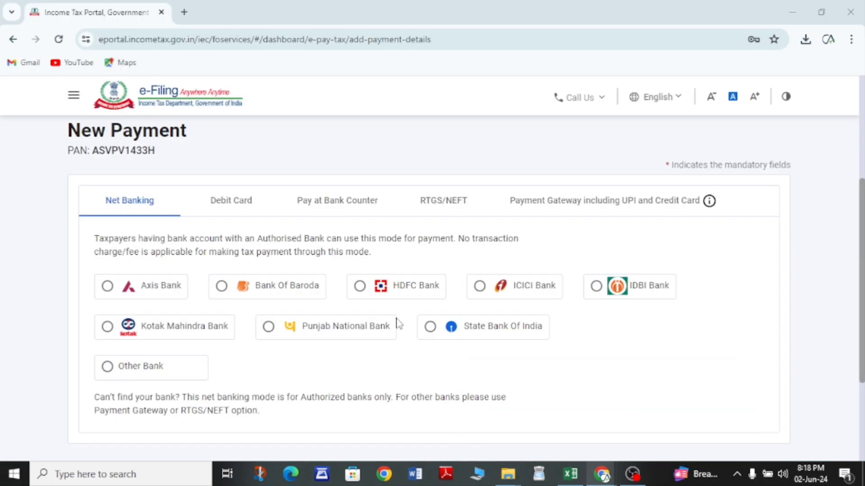
scroll(222, 191, "up", 5)
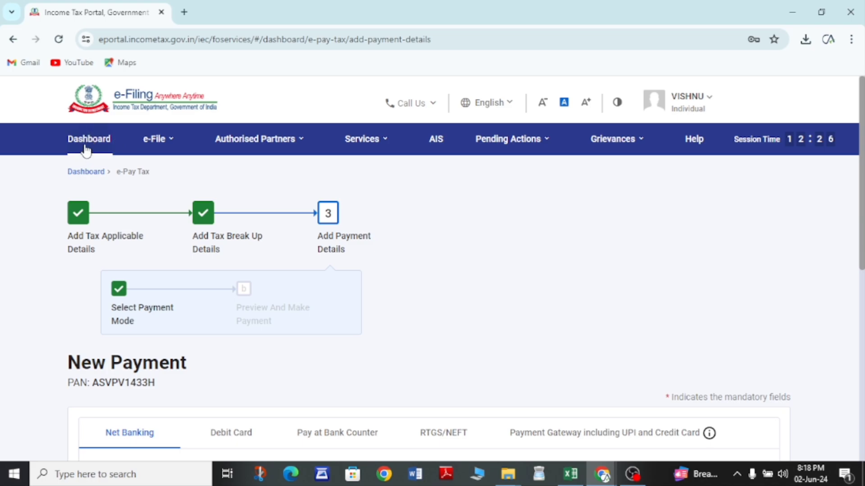
left_click(89, 140)
left_click(163, 141)
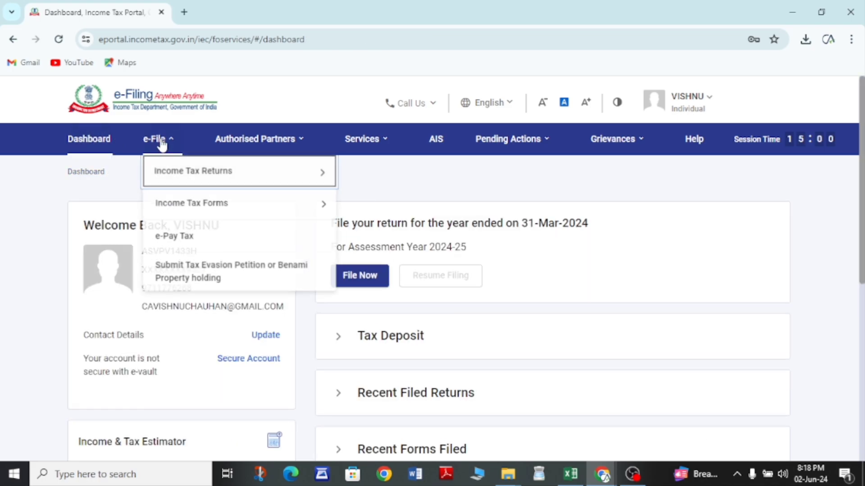
mouse_move(224, 180)
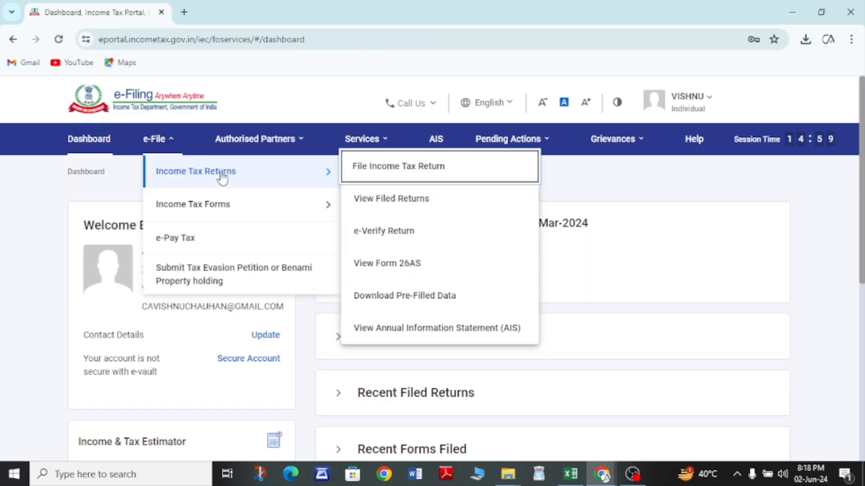
left_click(418, 168)
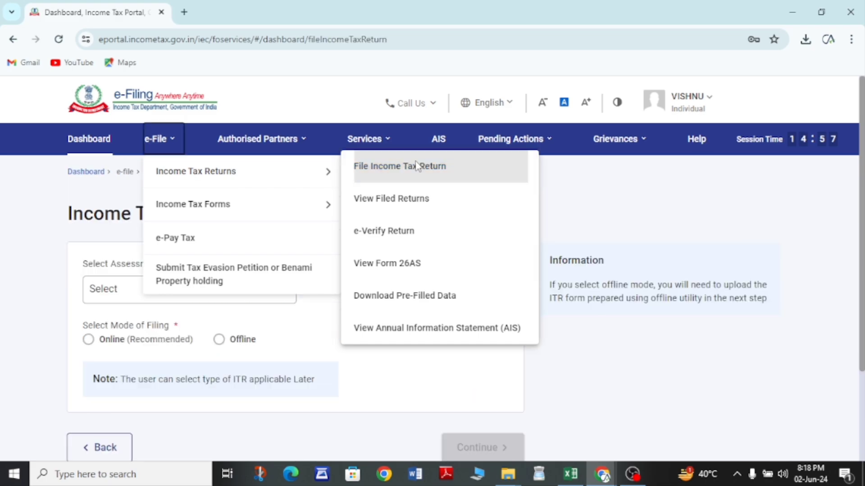
Set the assessment year to 2023-24 and the filing type to 139(8A) - Updated Return
scroll(281, 297, "down", 3)
left_click(277, 191)
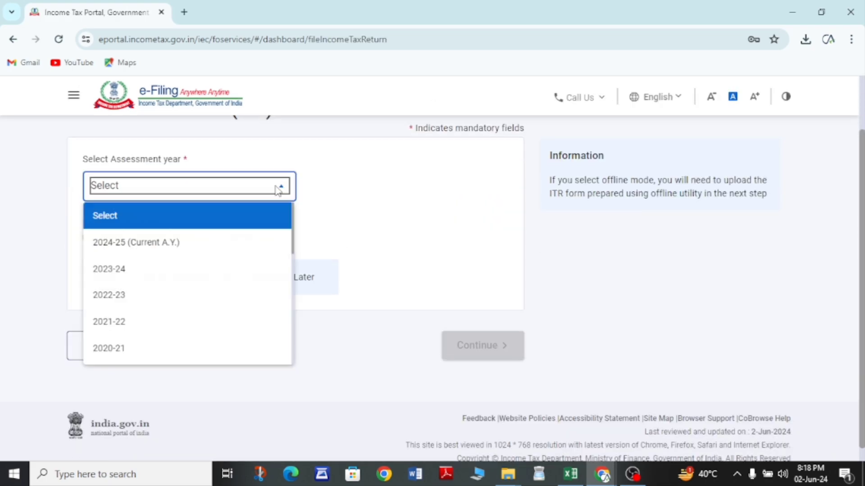
left_click(129, 242)
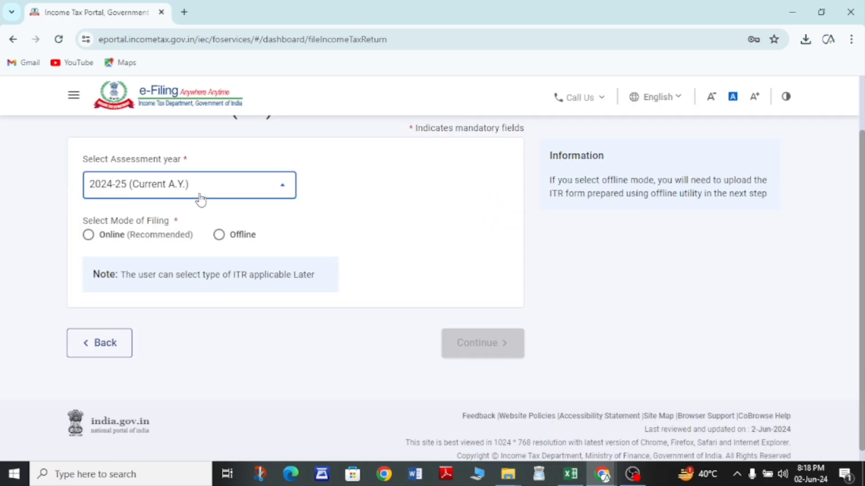
left_click(199, 199)
left_click(110, 269)
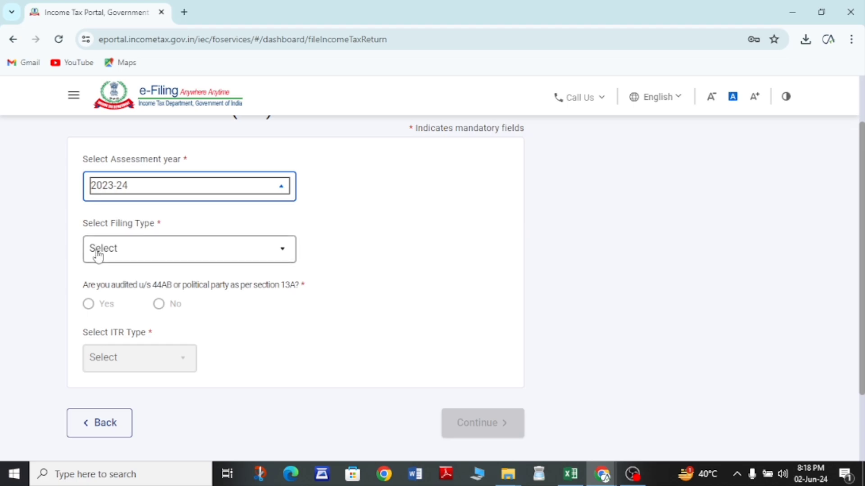
left_click(104, 252)
left_click(140, 394)
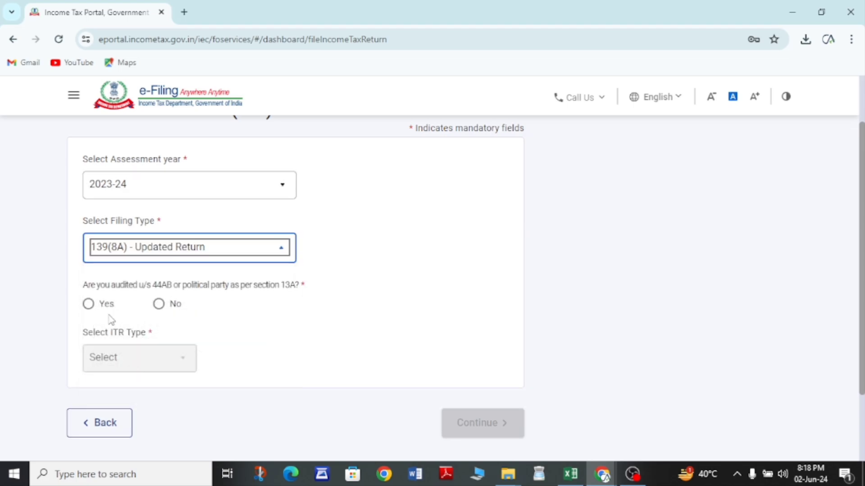
Answer No to the section 44AB audit question, choose ITR-4 as the return type, and continue to the upload page
left_click(163, 304)
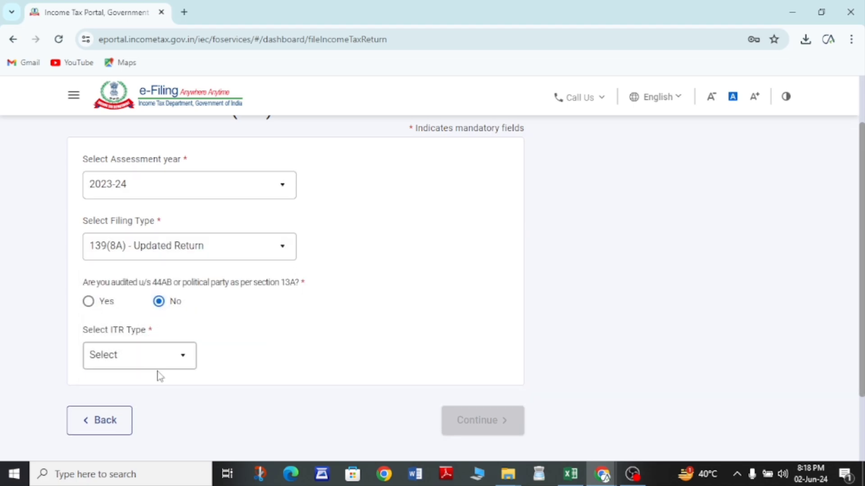
left_click(178, 367)
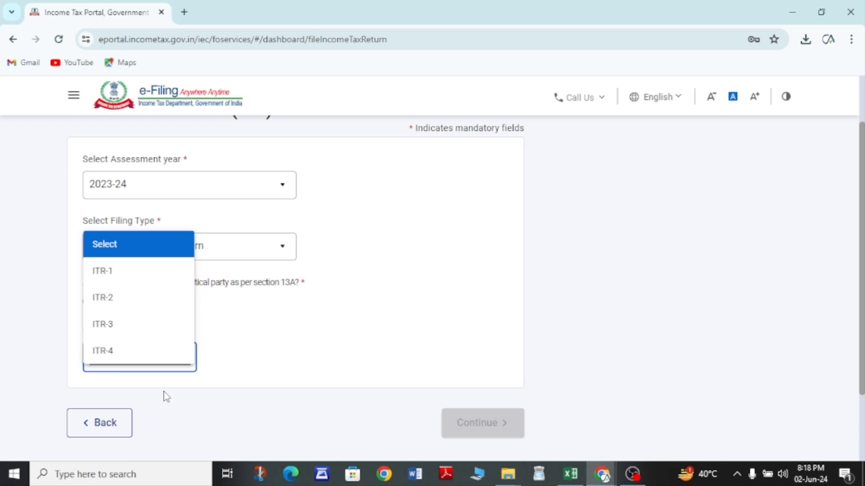
left_click(108, 352)
left_click(482, 433)
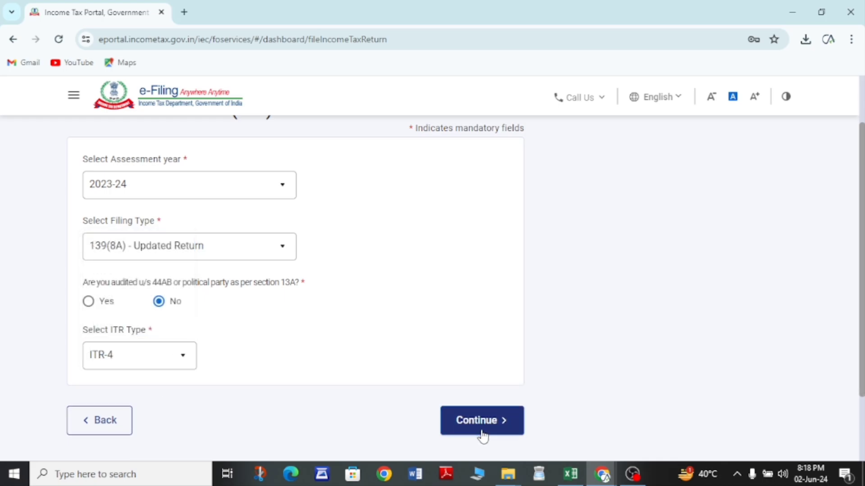
left_click(566, 424)
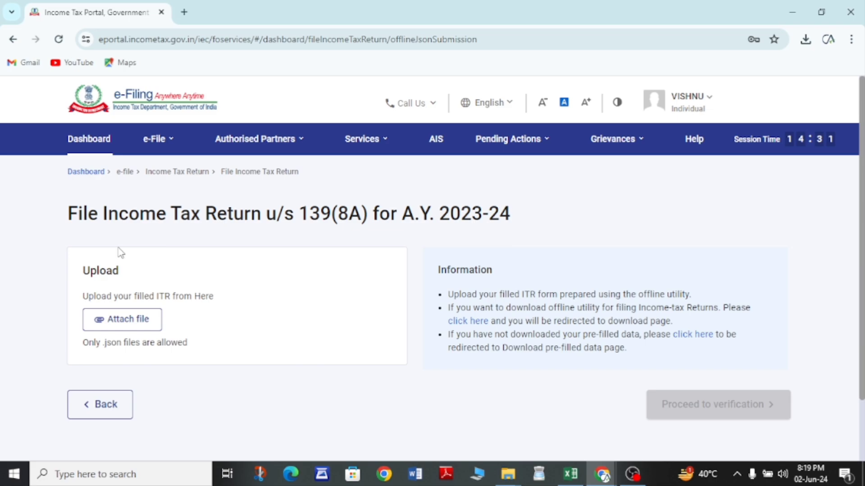
mouse_move(270, 166)
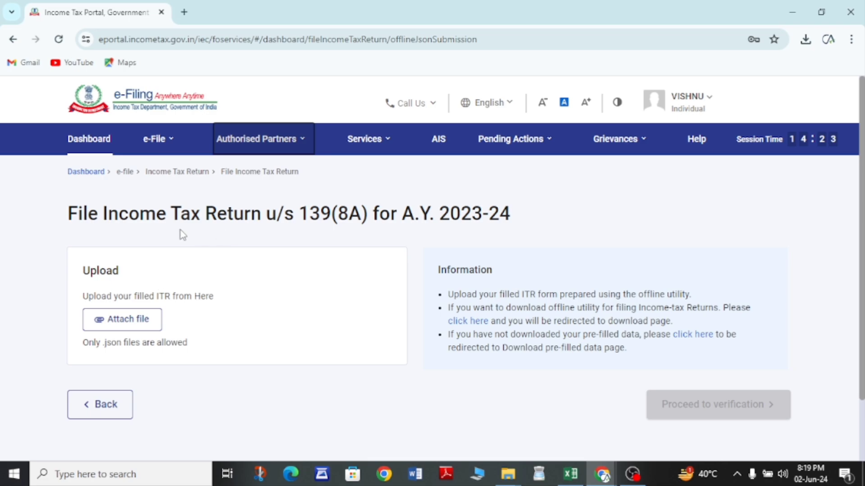
left_click_drag(180, 214, 348, 214)
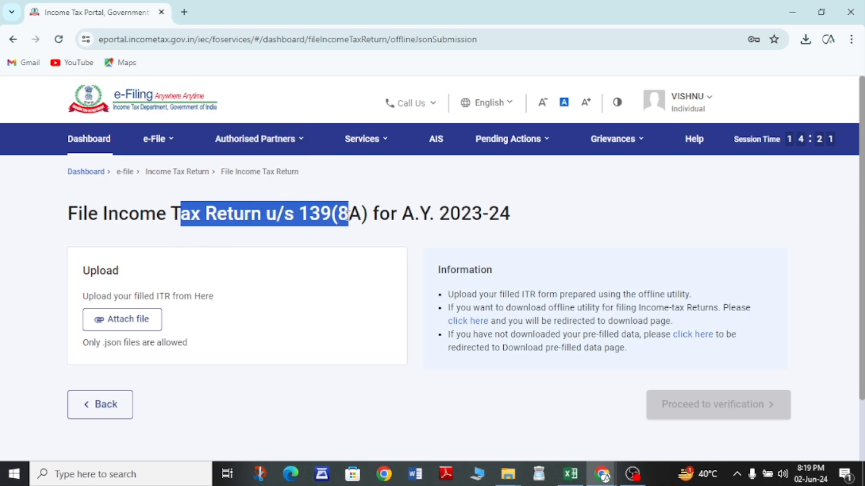
left_click(363, 222)
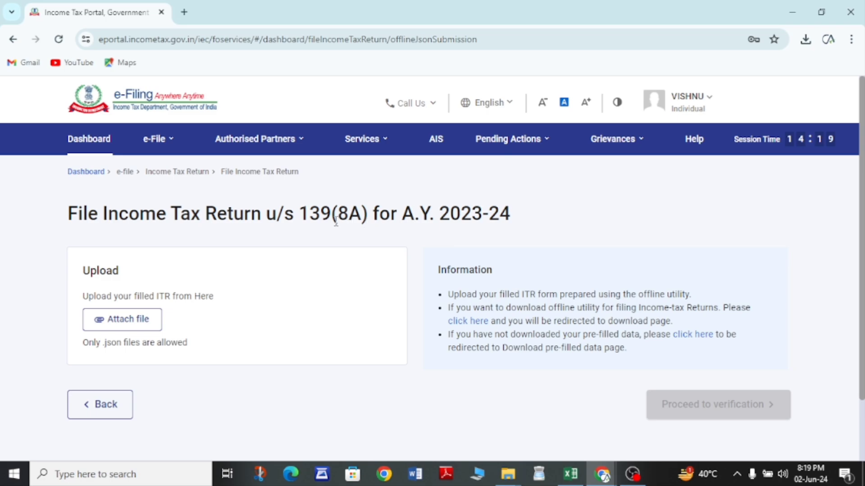
left_click_drag(335, 218, 381, 217)
left_click(377, 216)
left_click_drag(301, 213, 410, 218)
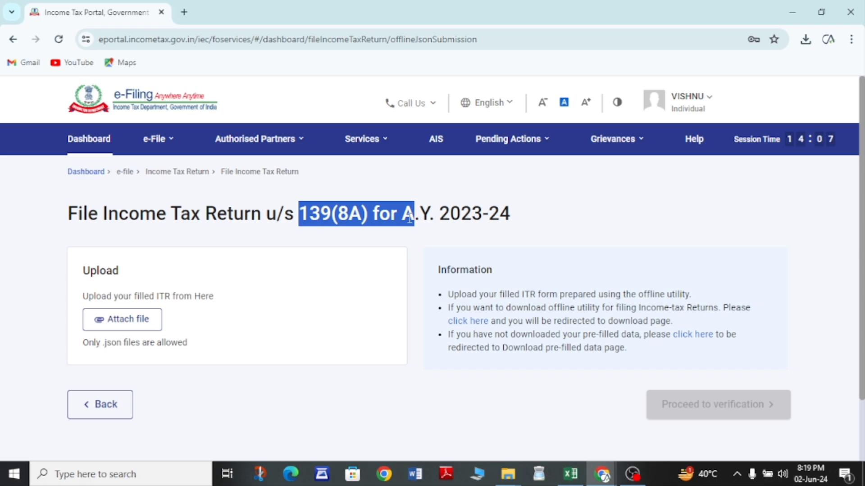
left_click(105, 218)
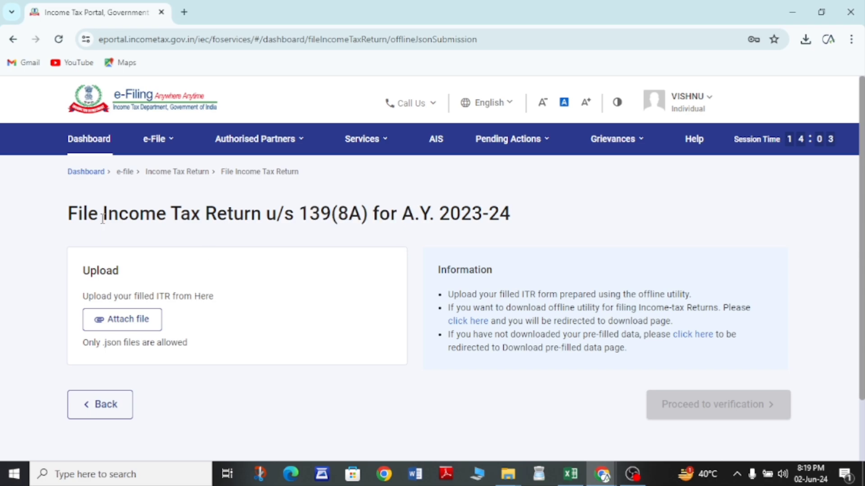